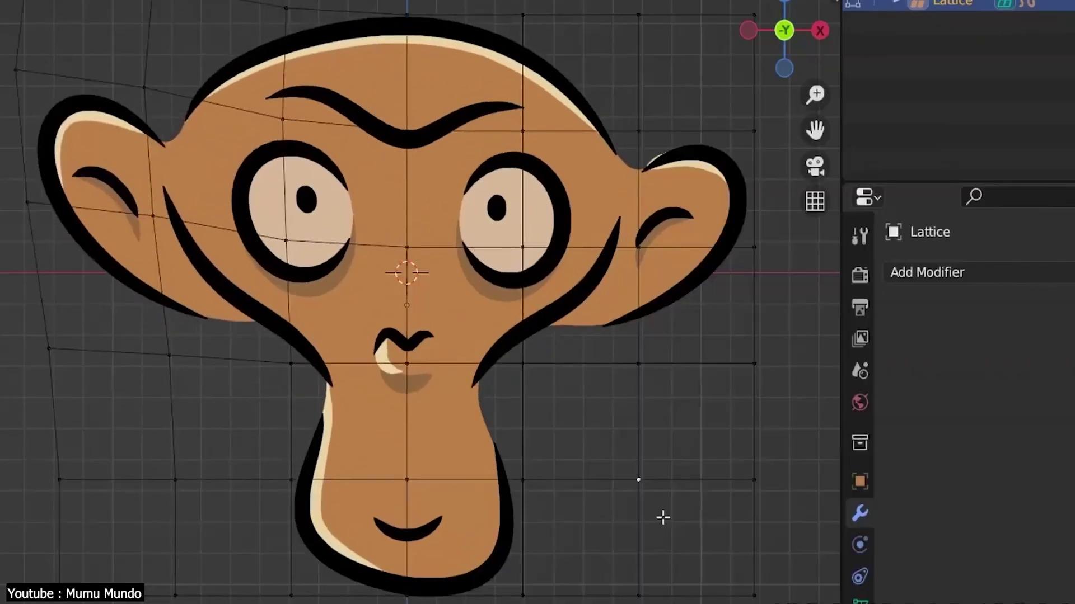
Bring up the Grease Pencil editing mode choices with Ctrl+Tab.
key(ctrl+Tab)
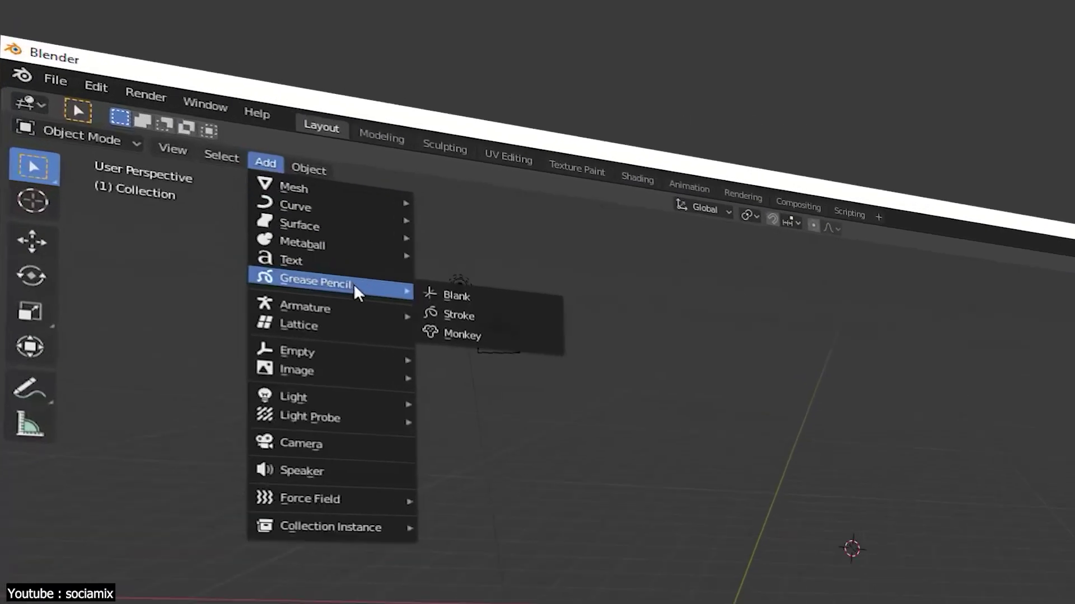
Draw a small test stroke among the sketches, return to camera view, and clear it.
click(215, 115)
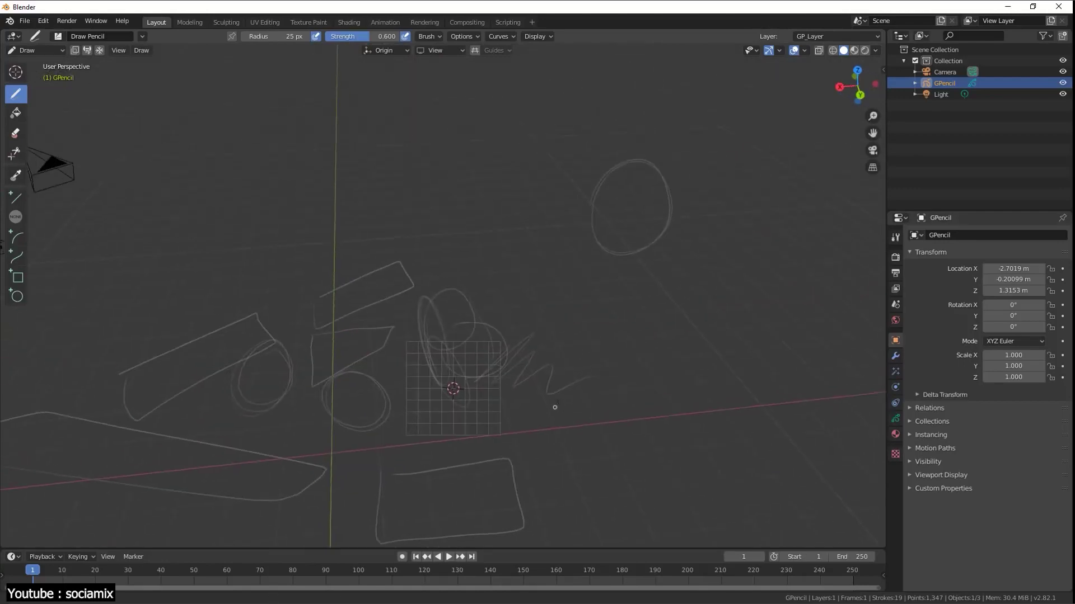
middle_drag(554, 407, 583, 278)
drag(512, 327, 504, 334)
mouse_move(503, 333)
middle_down()
mouse_move(582, 326)
mouse_move(478, 296)
middle_up()
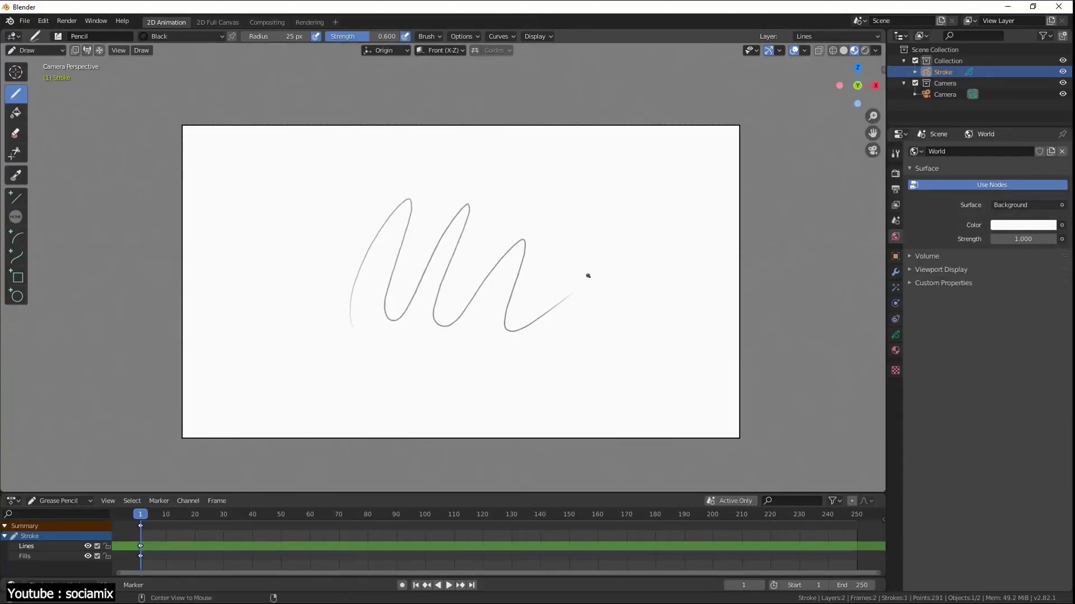
middle_drag(588, 276, 532, 300)
key(KP_0)
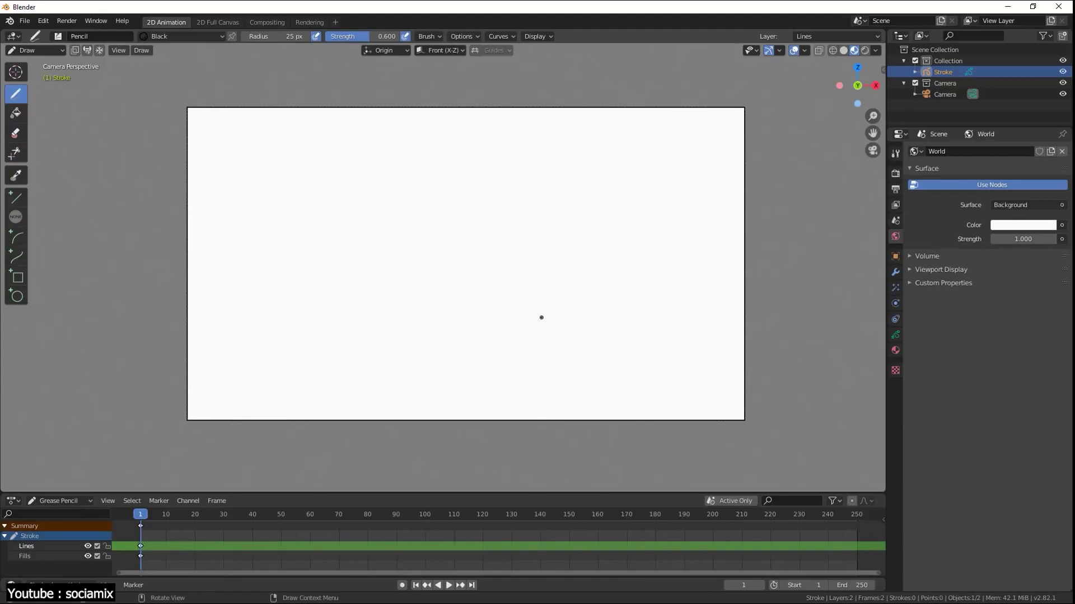
click(896, 350)
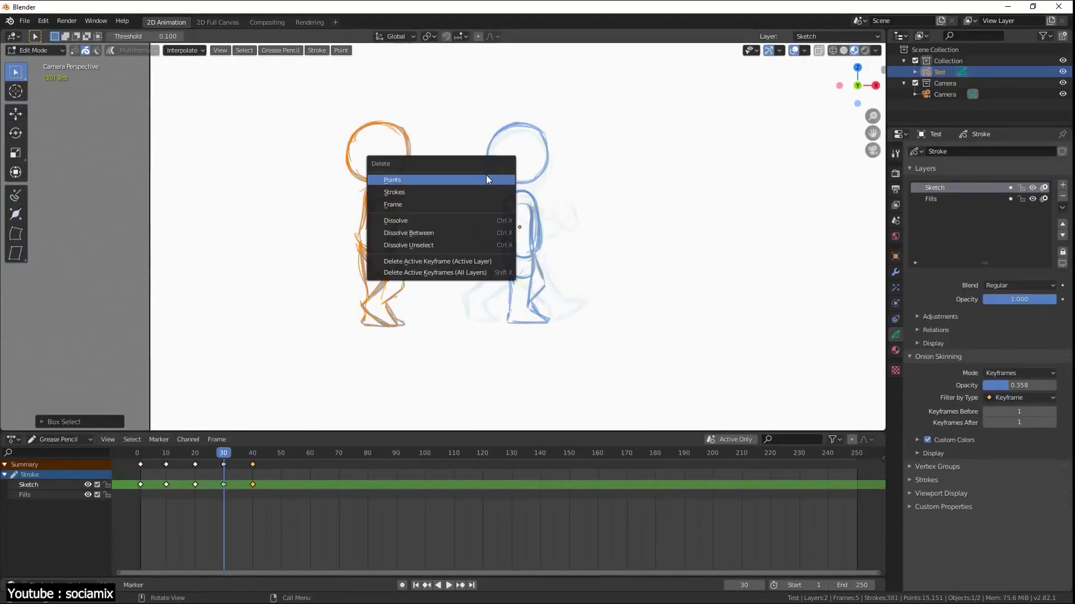
Play the animation and insert a blank keyframe at frame 6.
key(shift+Left)
key(space)
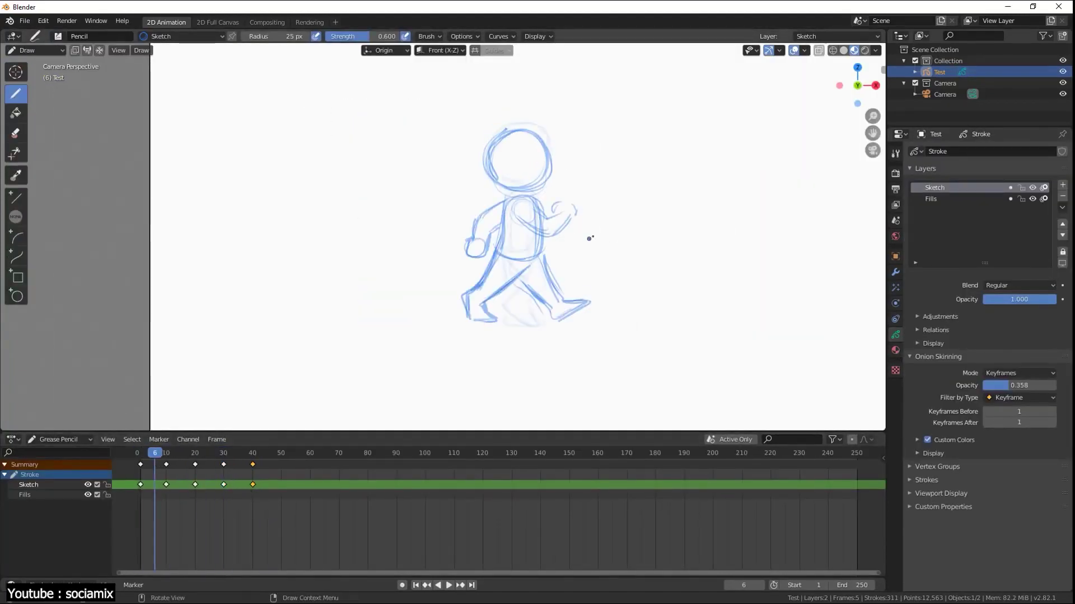
right_click(621, 278)
click(616, 280)
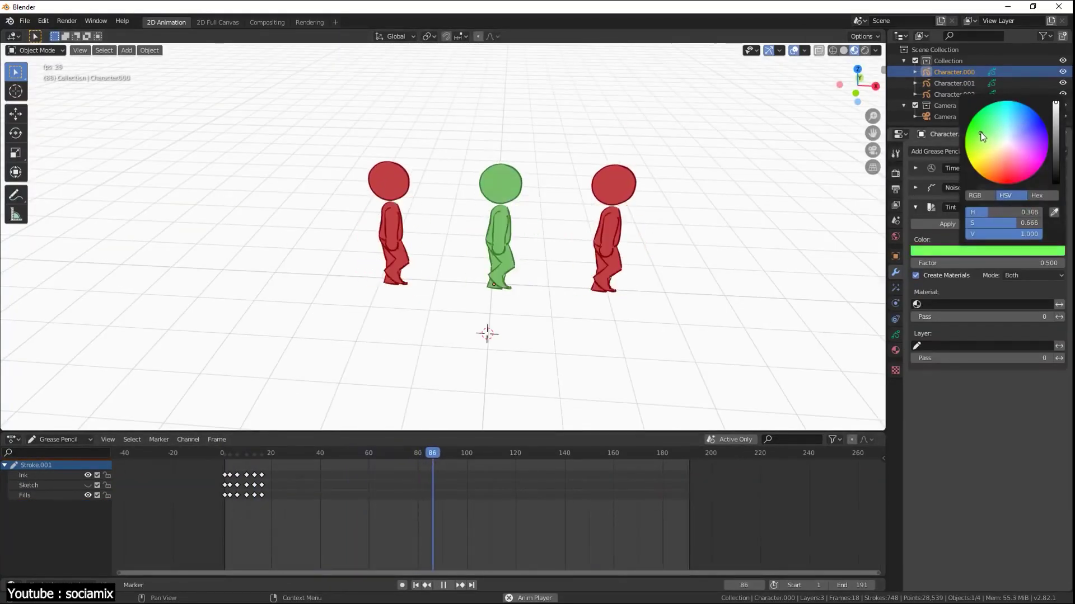
Scrub to the sketch shot, warp the character with a lattice corner, then undo it.
scroll(680, 263, down, 3)
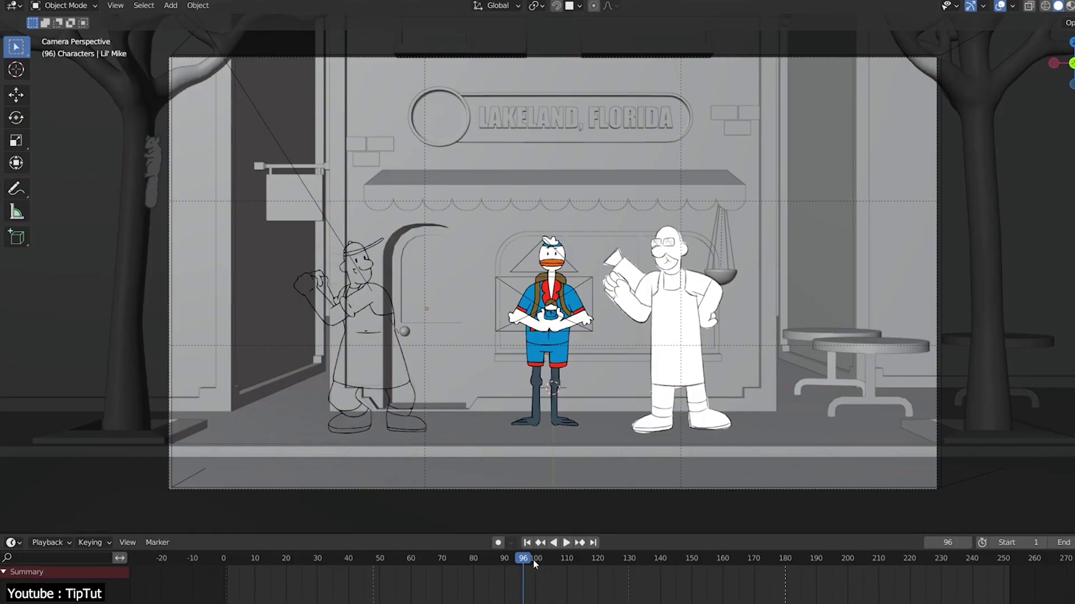
mouse_move(584, 560)
mouse_down()
mouse_move(671, 559)
mouse_move(662, 556)
mouse_up()
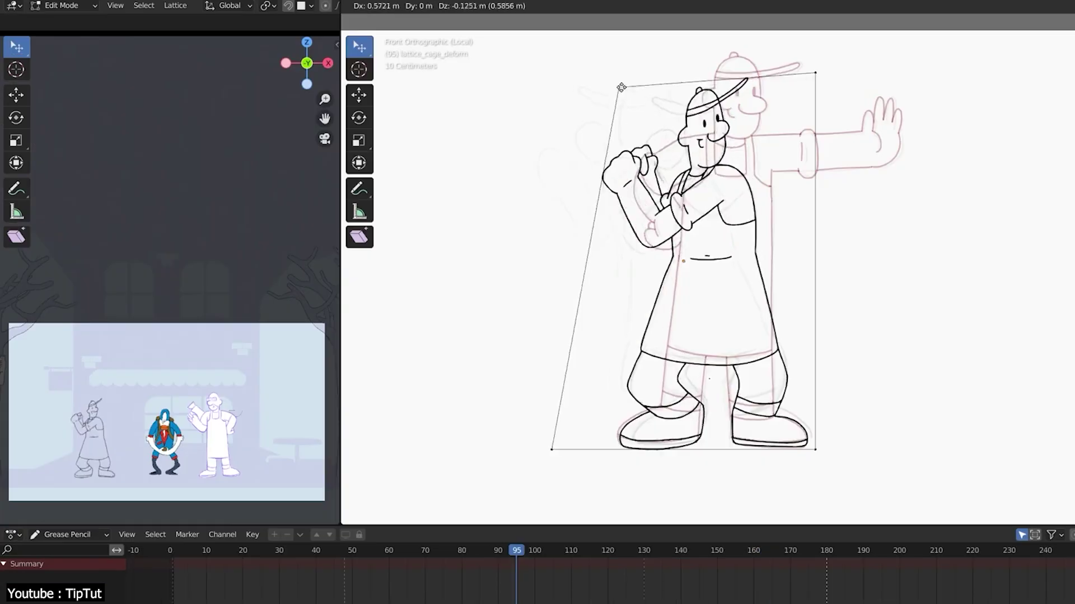
mouse_move(619, 84)
mouse_down()
mouse_move(526, 158)
mouse_move(587, 97)
mouse_move(552, 73)
mouse_up()
key(ctrl+z)
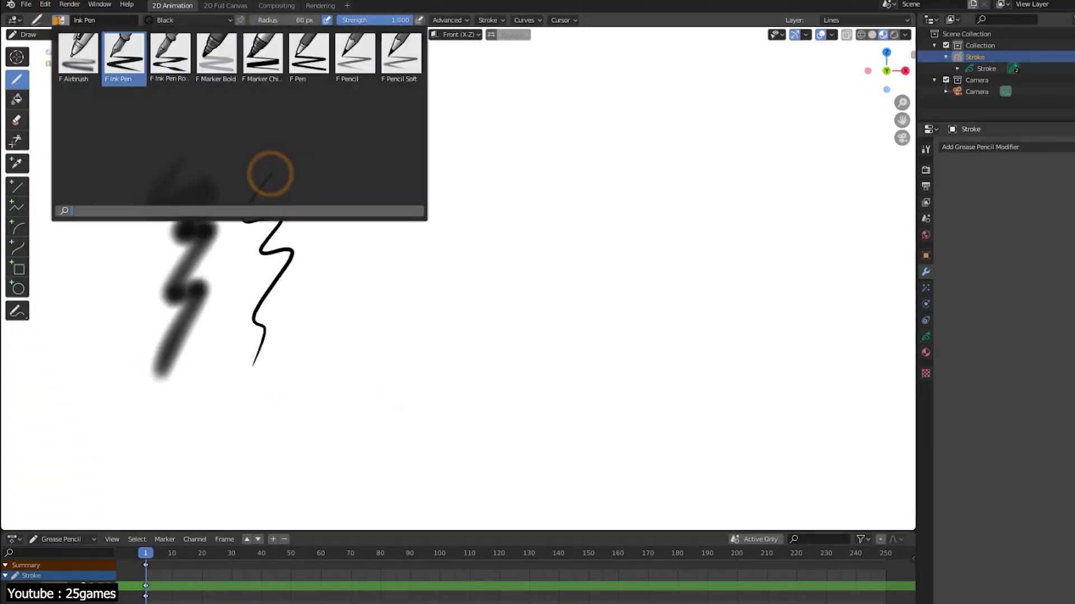
Ink a thick black line over the sketch and box-select its timeline keyframes.
drag(515, 322, 681, 293)
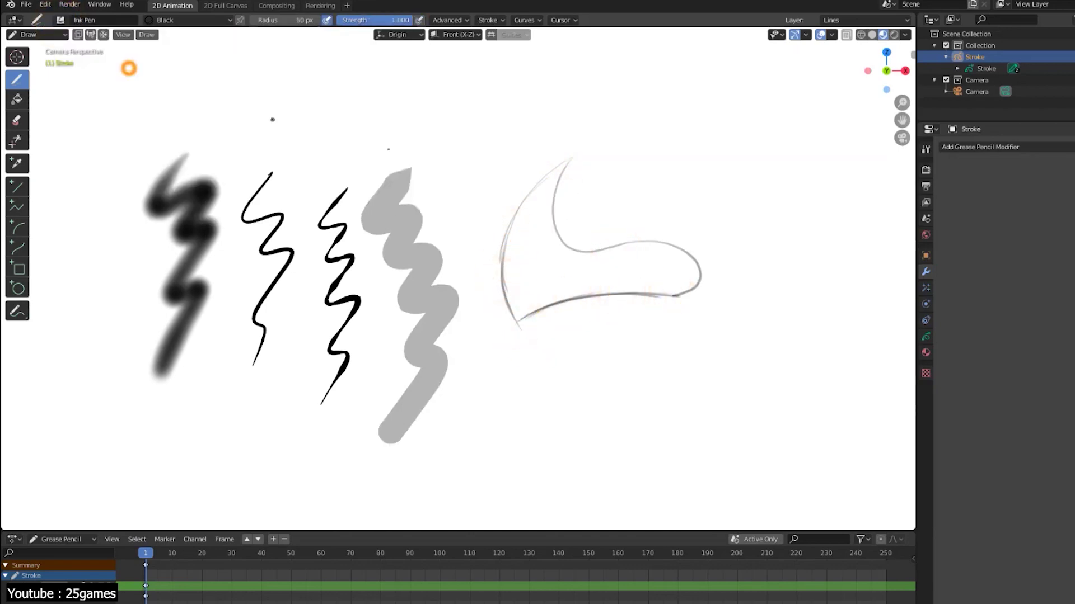
drag(573, 157, 564, 173)
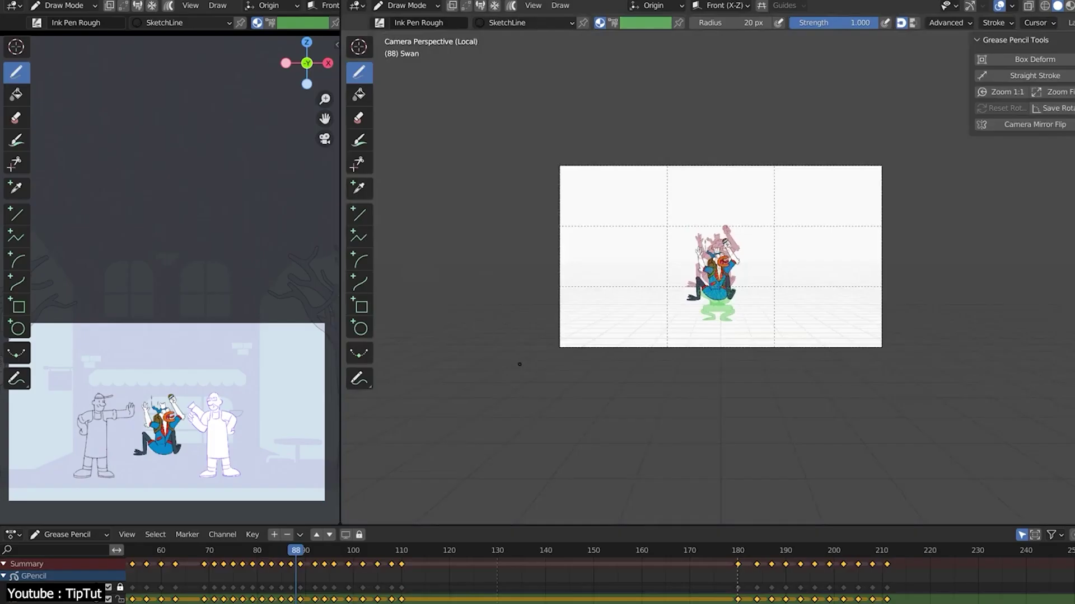
scroll(530, 370, up, 6)
scroll(530, 370, down, 3)
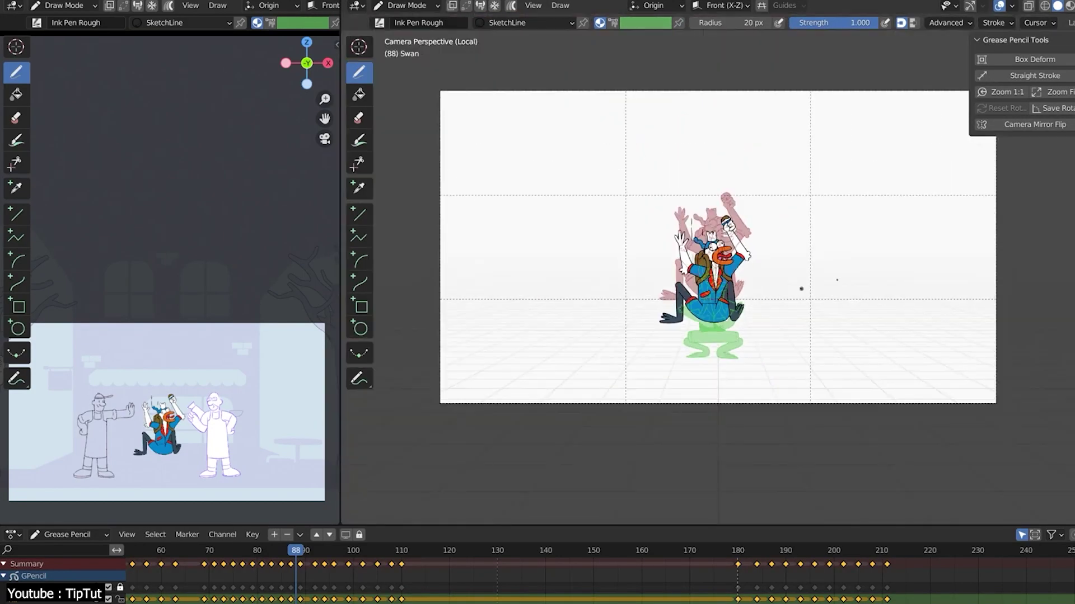
click(1000, 92)
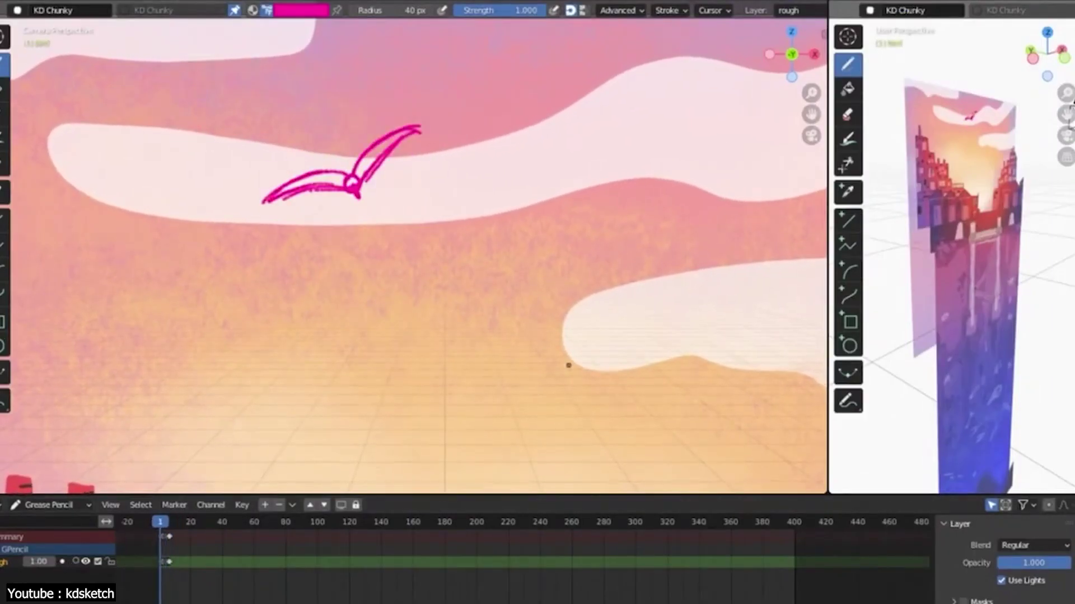
scroll(518, 549, up, 5)
drag(541, 576, 581, 552)
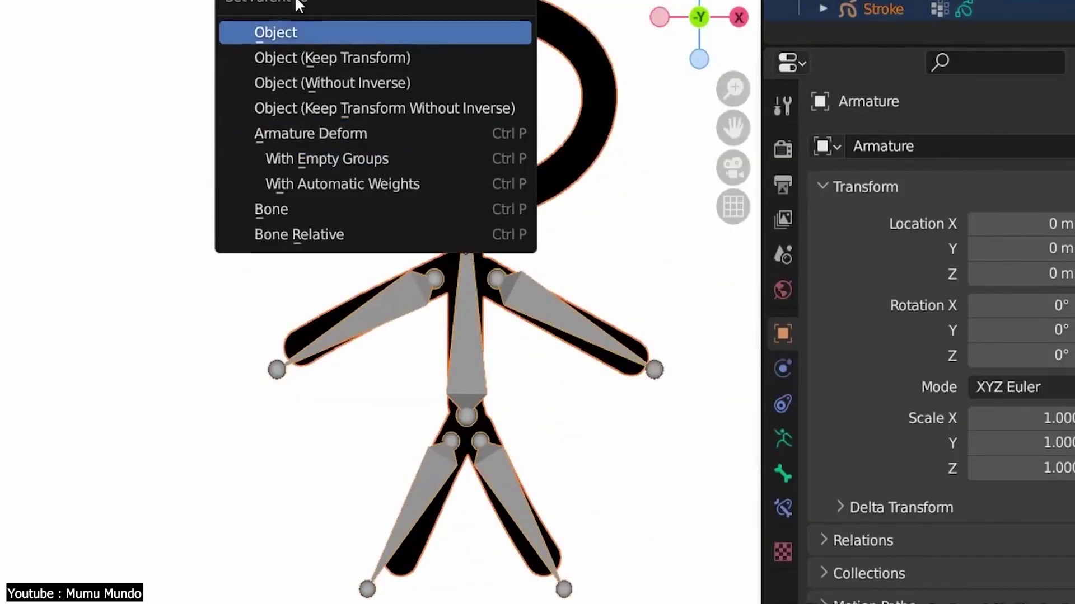
Parent the stick figure with empty groups, then take the Sculpt Mode Thickness brush.
click(355, 159)
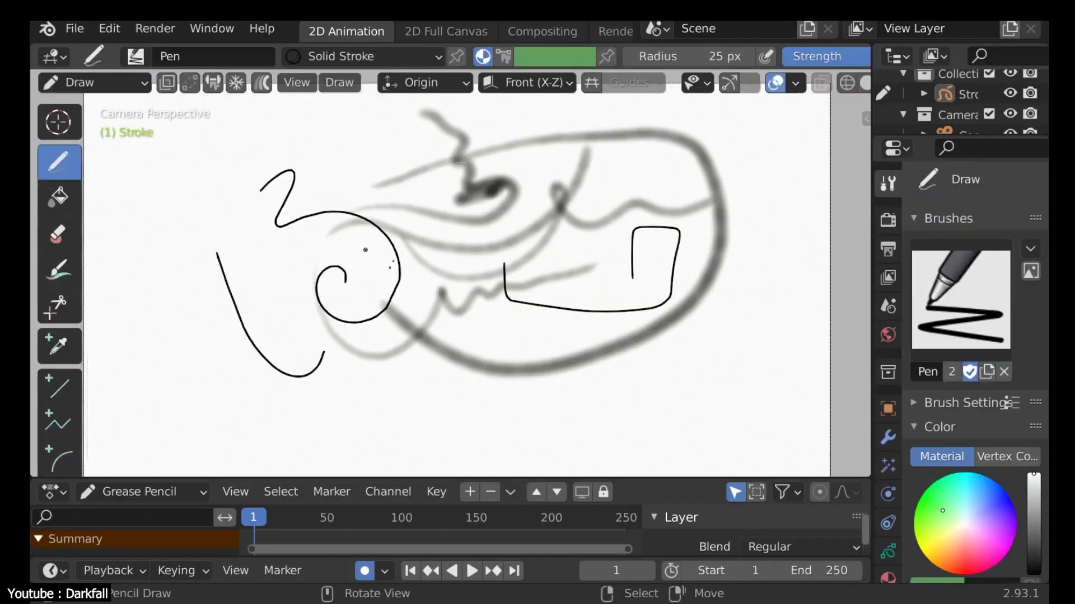
click(92, 82)
click(74, 146)
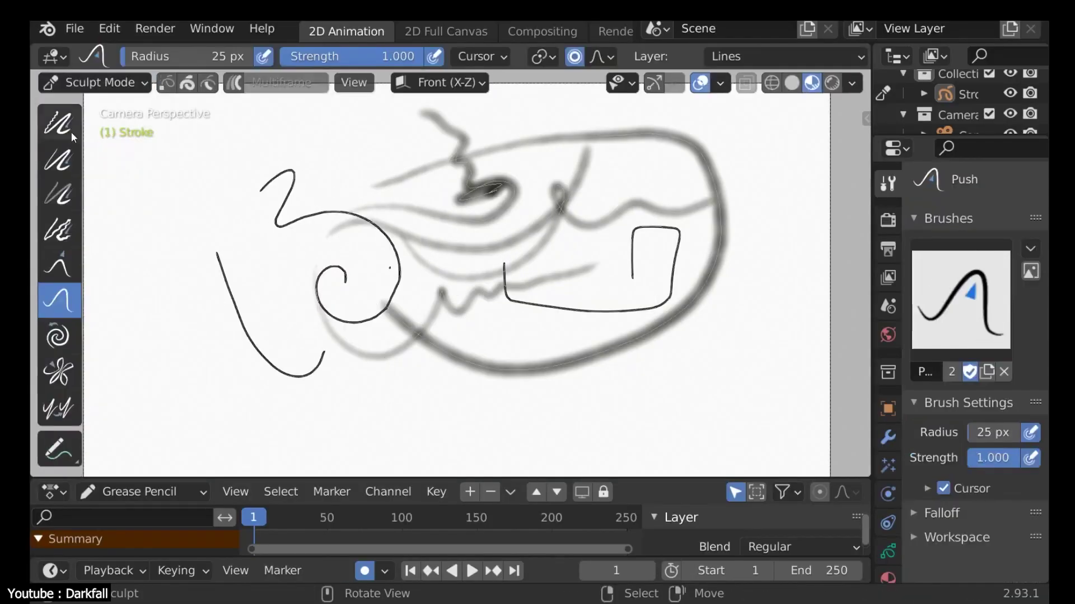
click(60, 162)
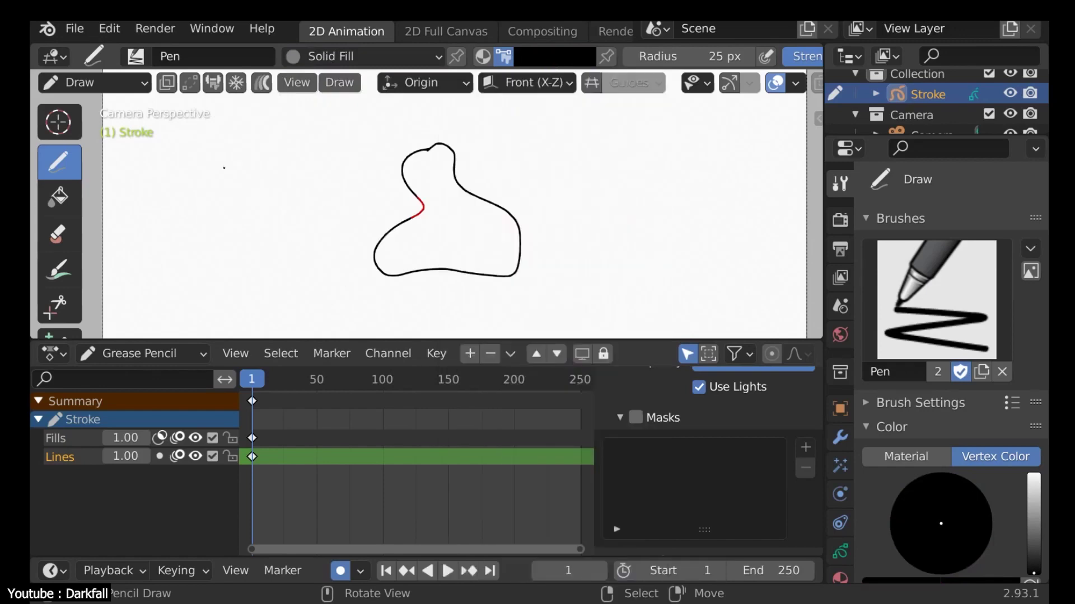
Use the Solid Stroke material on the Fills layer with a bright green colour.
click(303, 103)
click(56, 438)
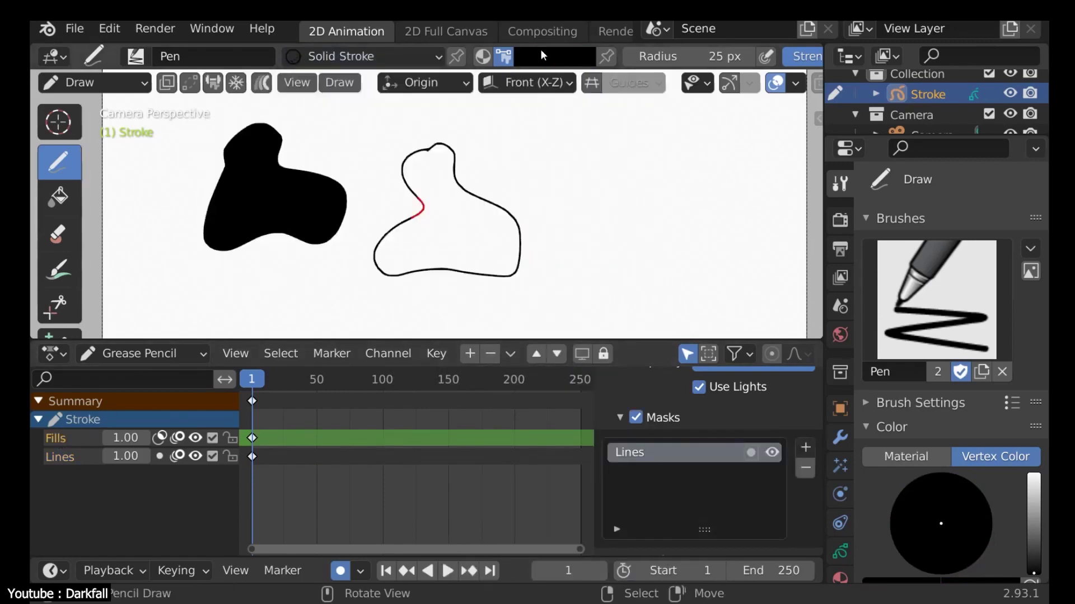
click(554, 56)
click(496, 466)
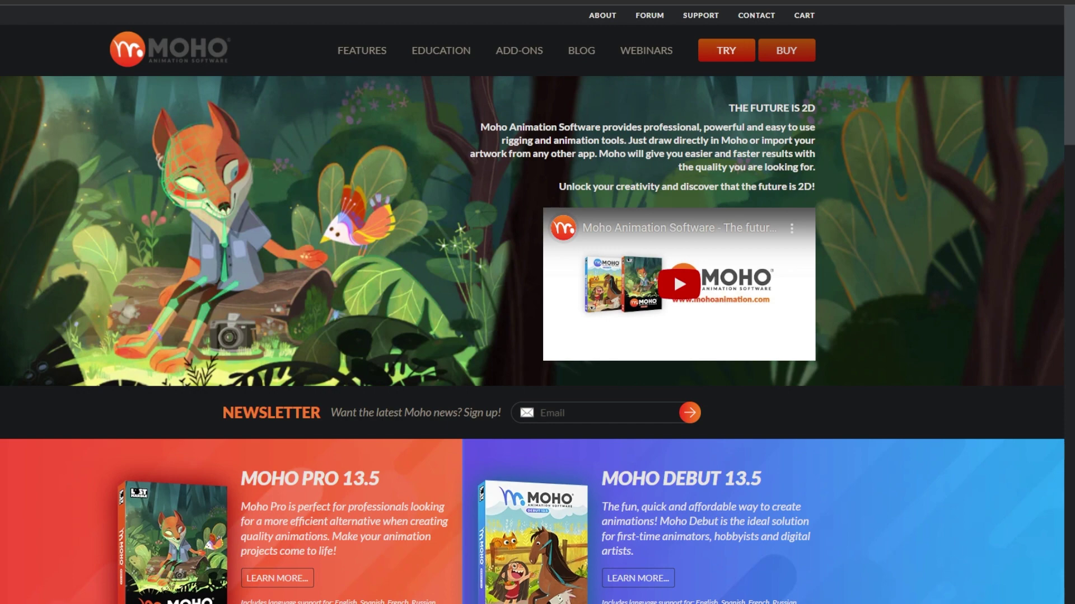
Scroll the Moho purchase page down to the Pro 13.5 and Debut 13.5 product cards.
click(786, 49)
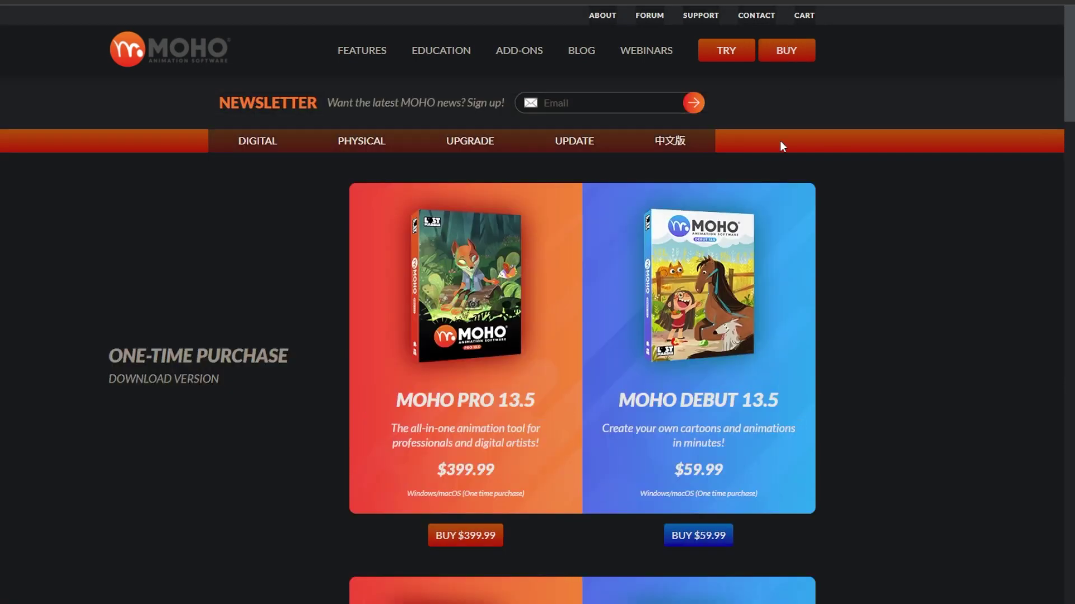
scroll(694, 416, down, 8)
scroll(694, 410, down, 2)
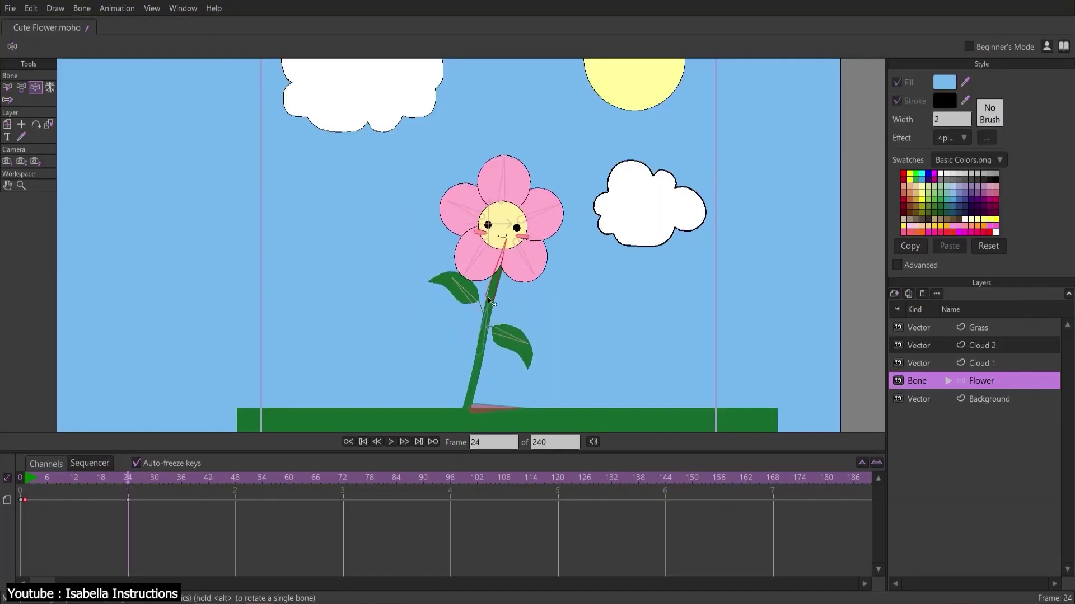
Bend the flower's bones into a new pose, rewind to frame 1 and play it.
drag(489, 301, 489, 289)
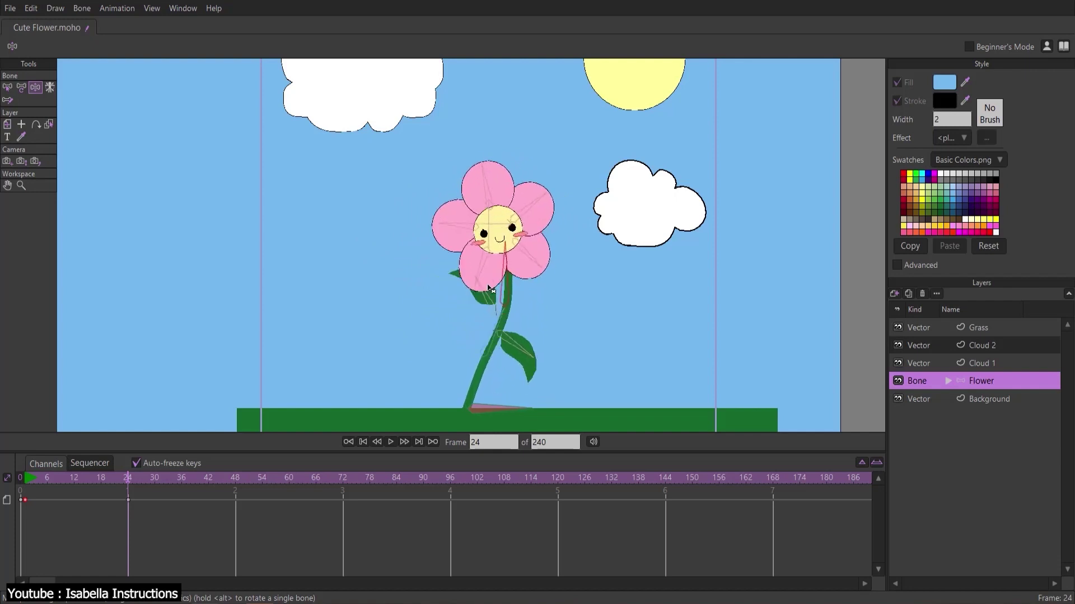
click(28, 489)
click(390, 443)
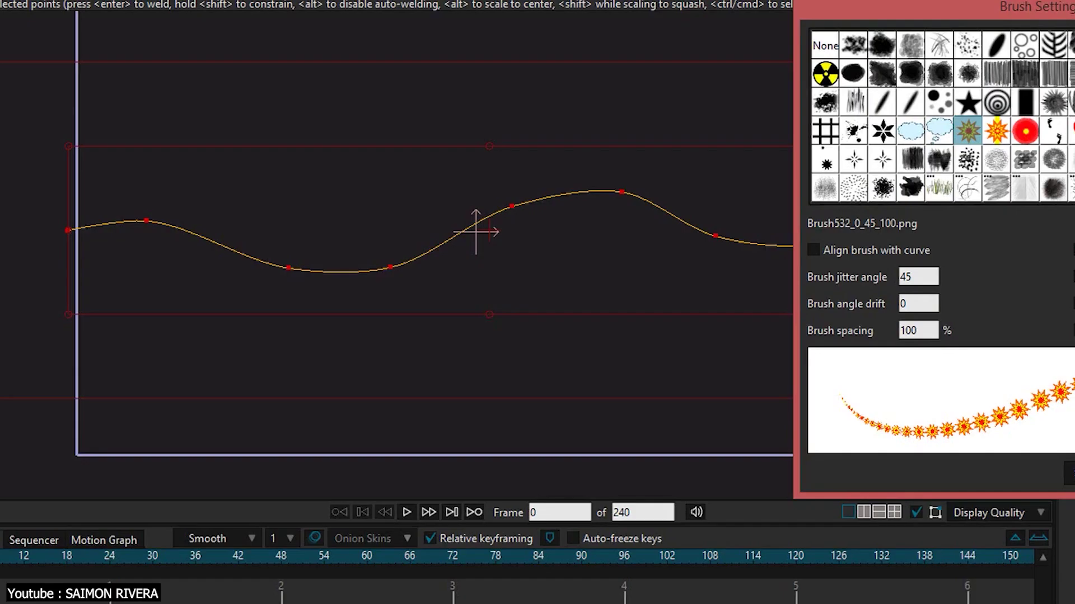
Confirm the wavy line's brush settings, then reshape the face box and curved jaw line.
key(Return)
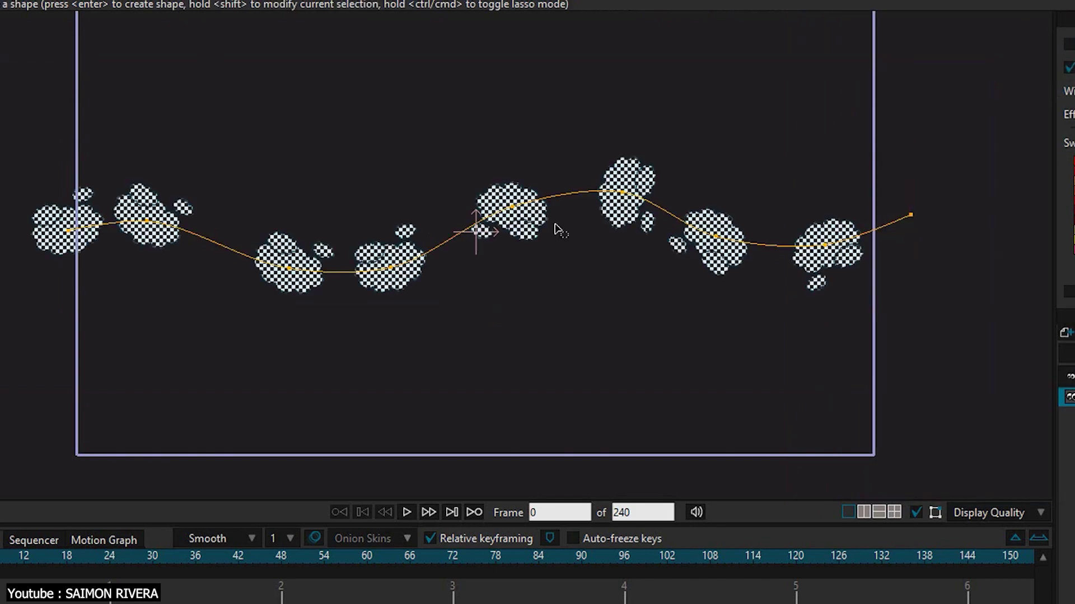
scroll(147, 226, up, 5)
key(t)
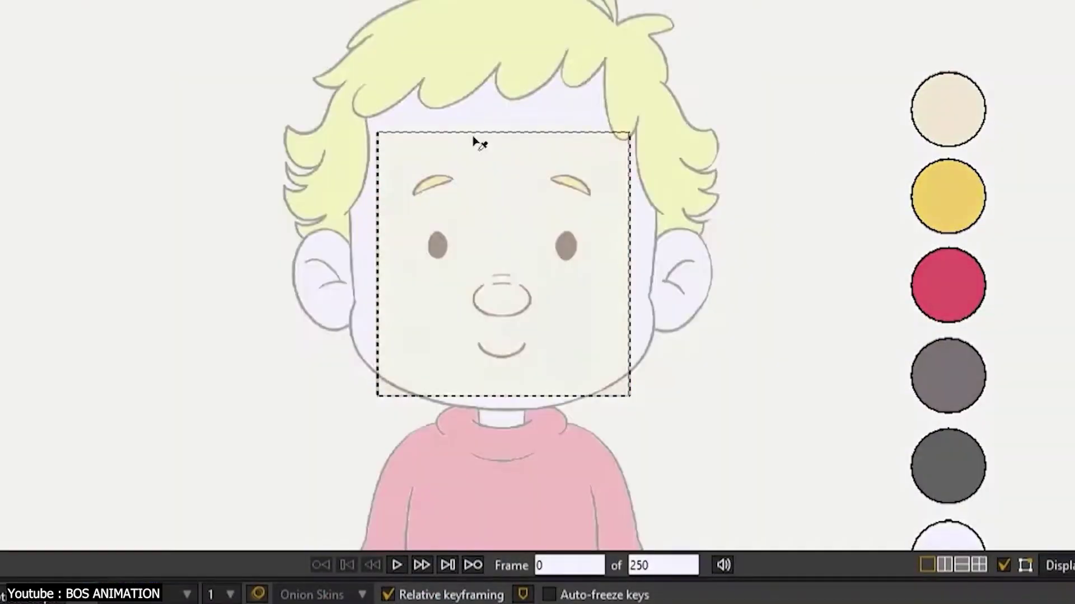
scroll(480, 144, up, 2)
drag(749, 150, 779, 91)
drag(720, 302, 775, 425)
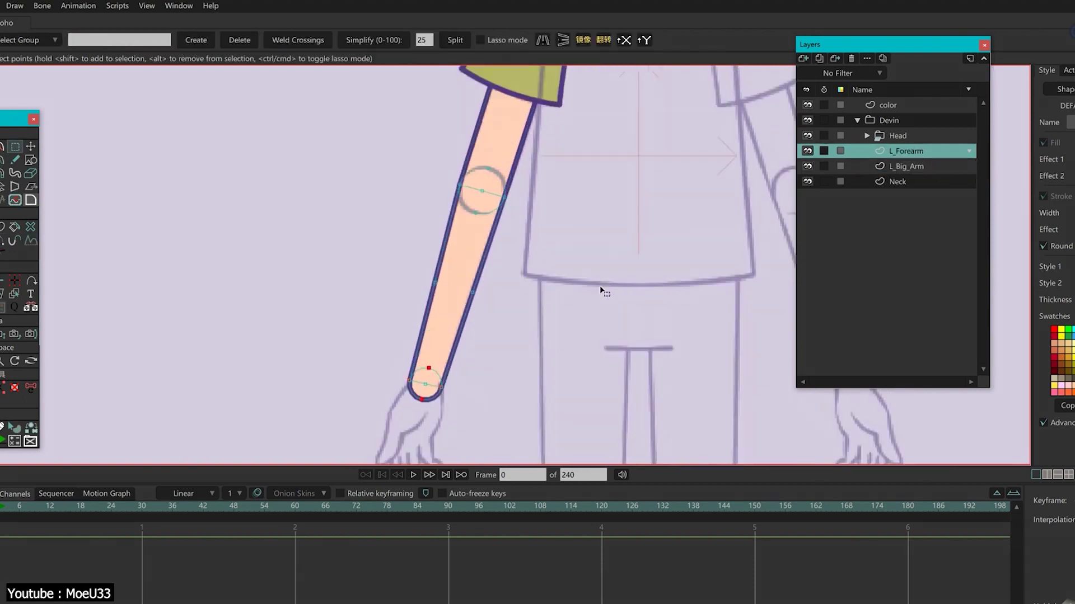
Create a new layer for the wrist and switch to the line width tool.
scroll(455, 300, down, 3)
scroll(458, 225, up, 3)
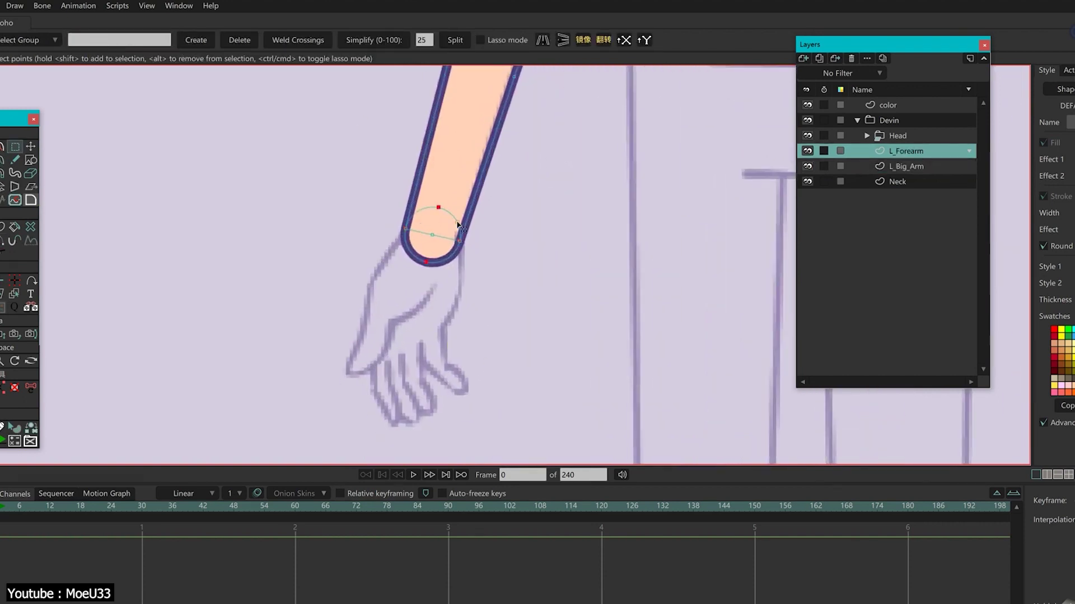
click(803, 58)
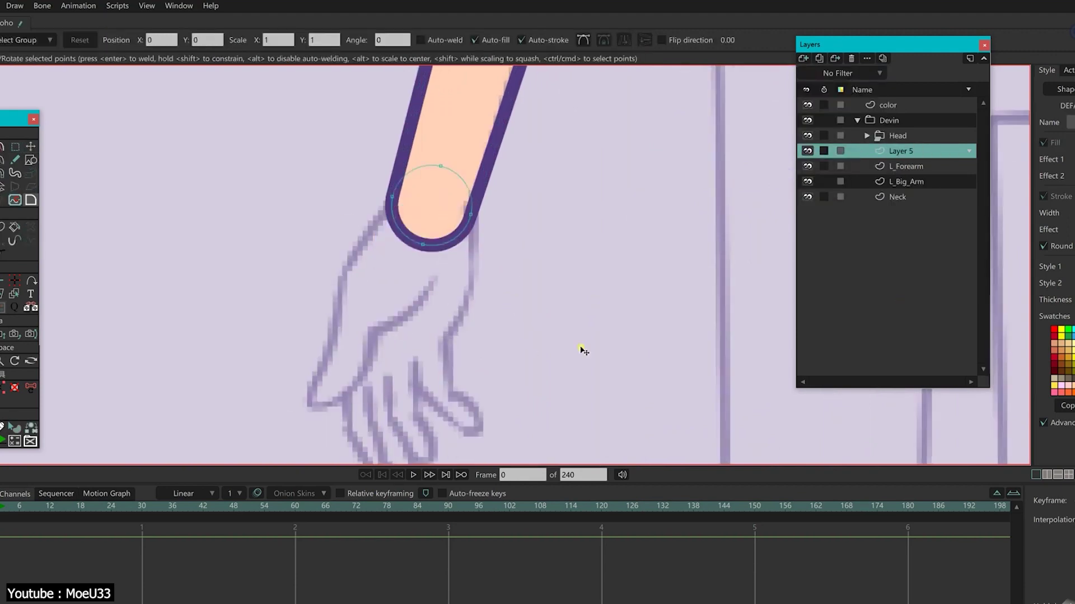
key(w)
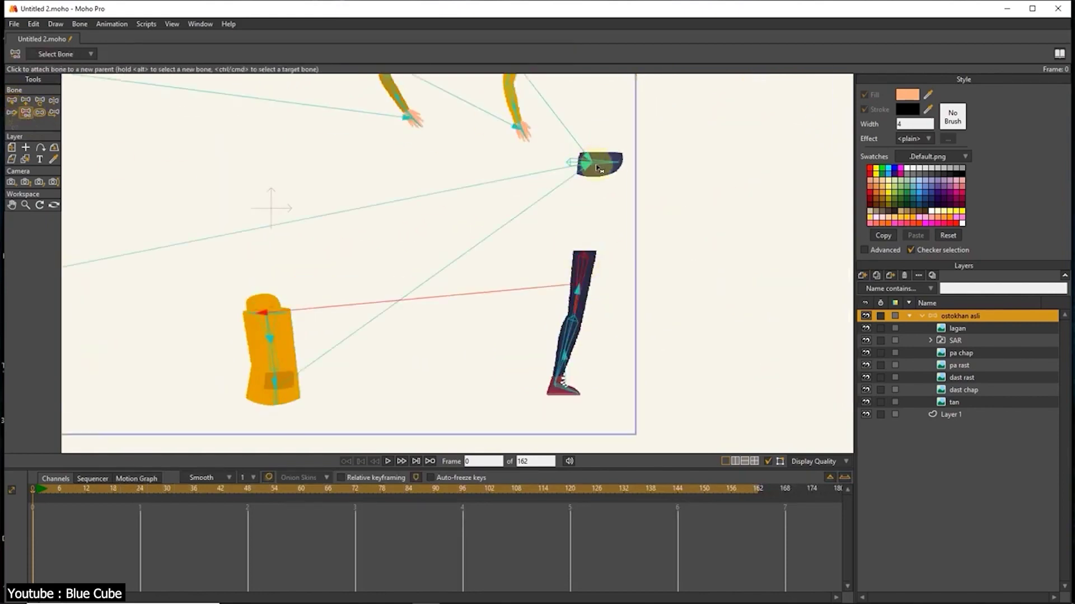
Select the torso bone and assign new parents to the rig's bones.
key(z)
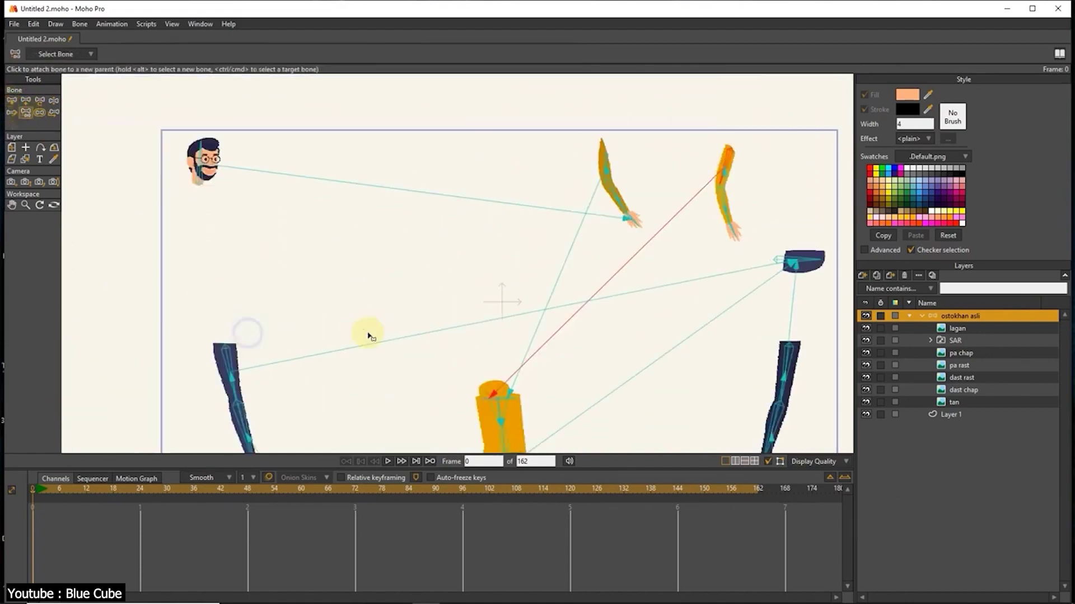
click(353, 293)
key(p)
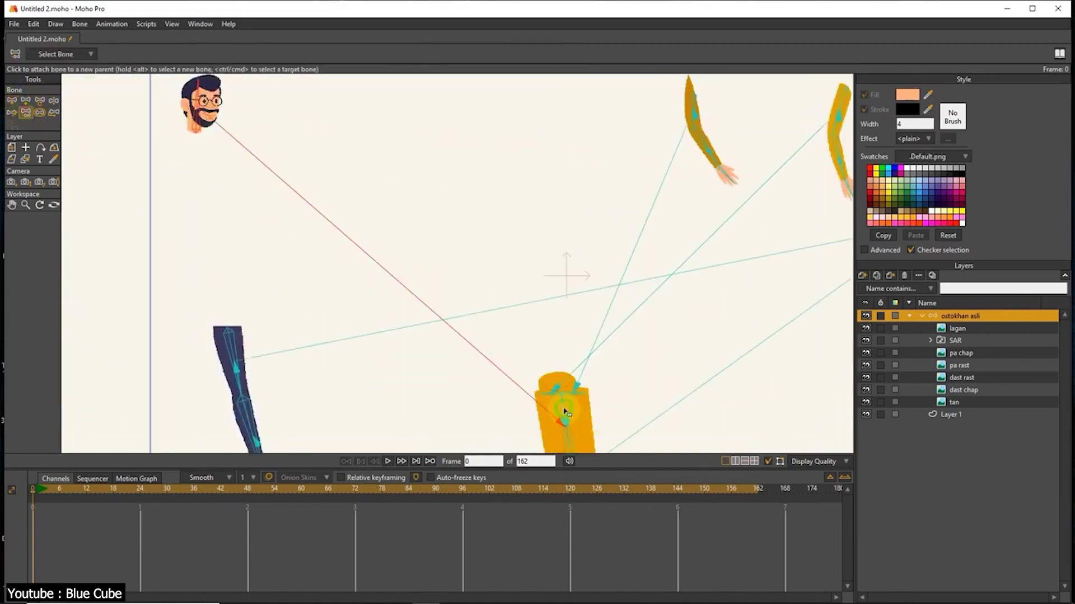
scroll(639, 216, down, 3)
scroll(619, 186, up, 3)
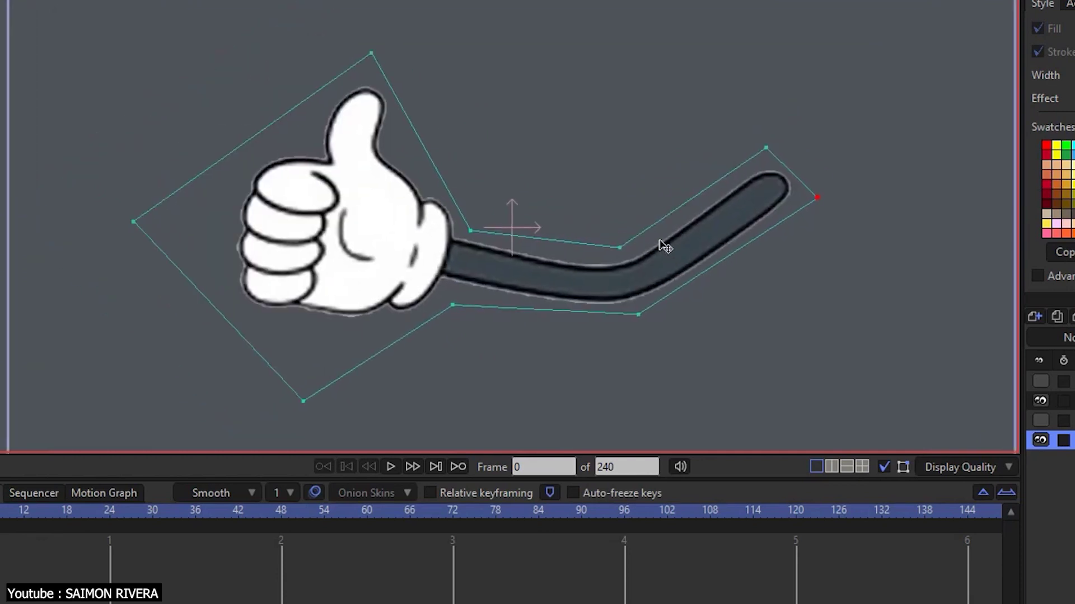
scroll(578, 284, down, 2)
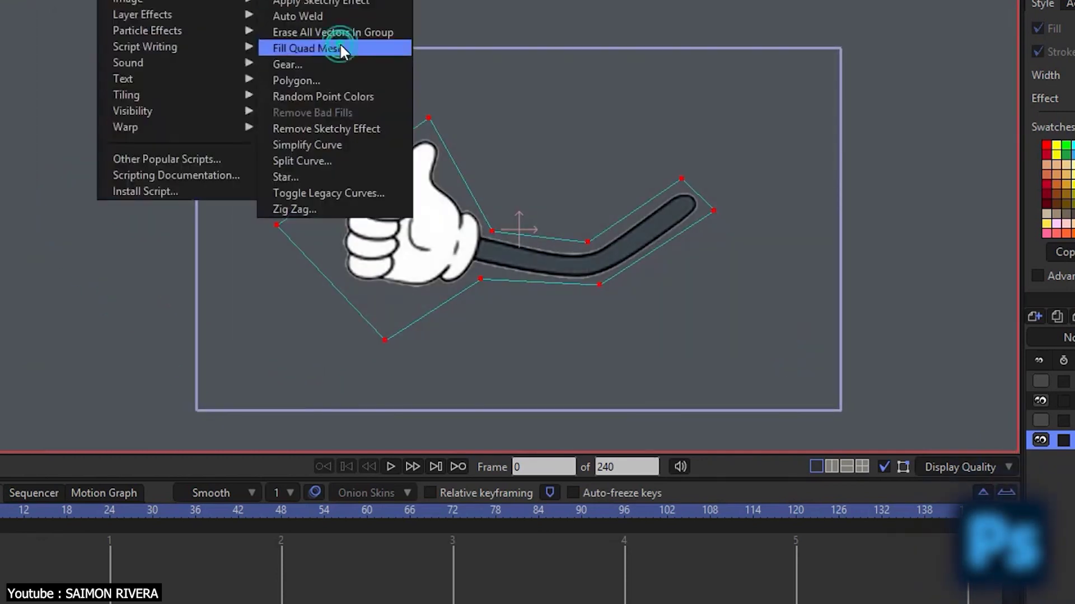
Fill the arm outline with a quad mesh, dismiss the warning, and select all points.
click(340, 43)
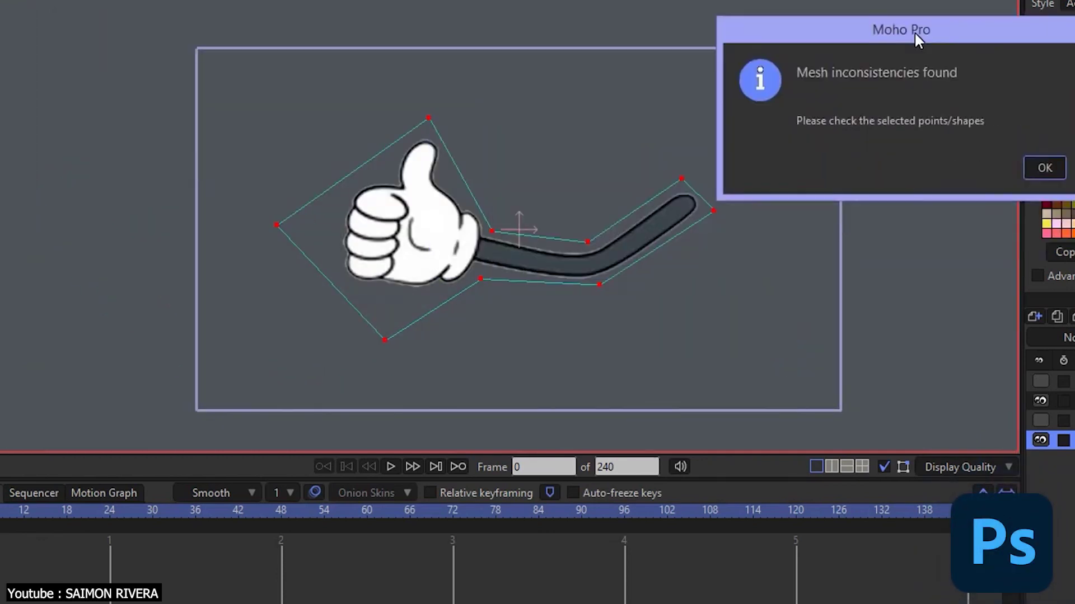
key(Return)
scroll(500, 229, up, 2)
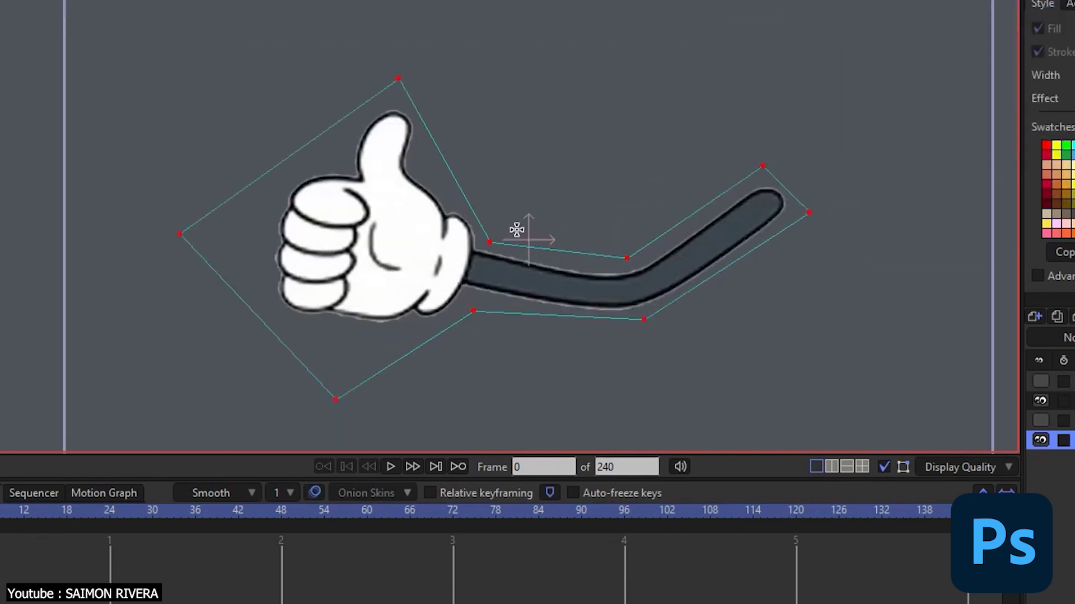
scroll(459, 207, down, 1)
key(ctrl+a)
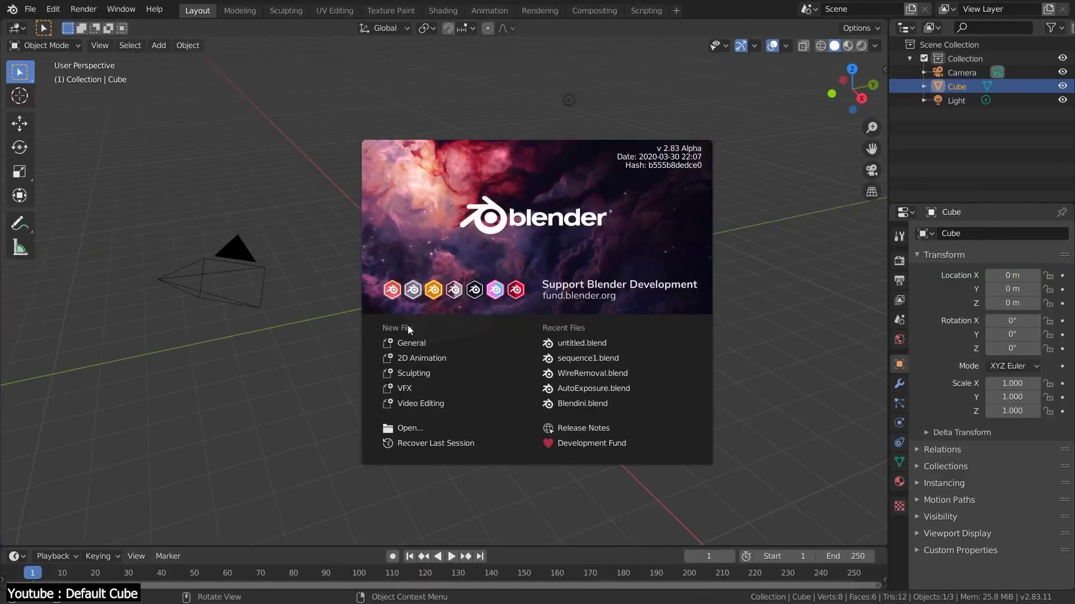
Start a new Blender file from the 2D Animation template.
click(418, 358)
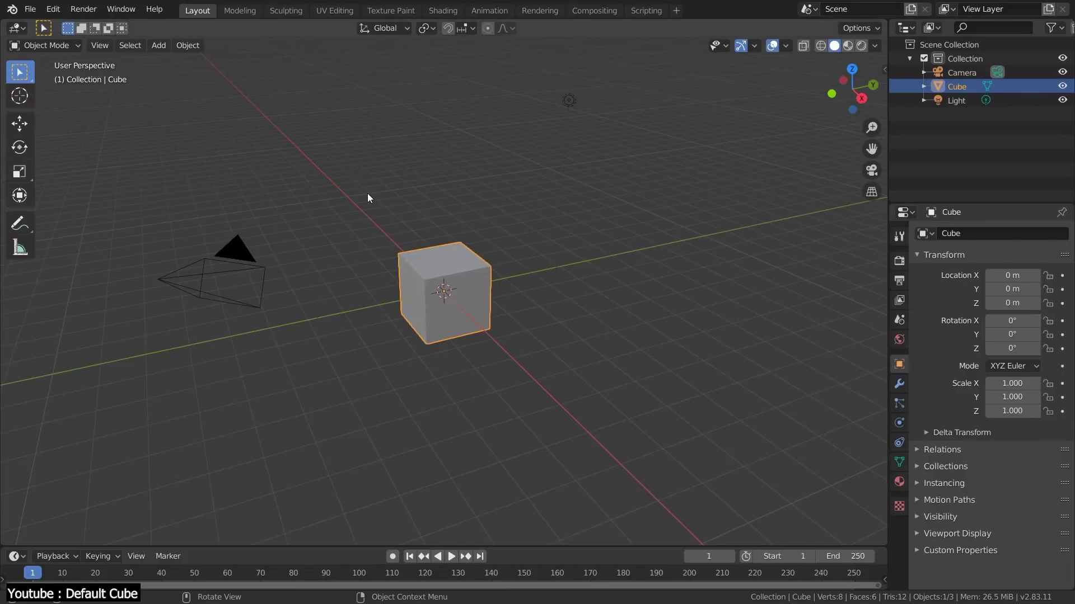
key(ctrl+n)
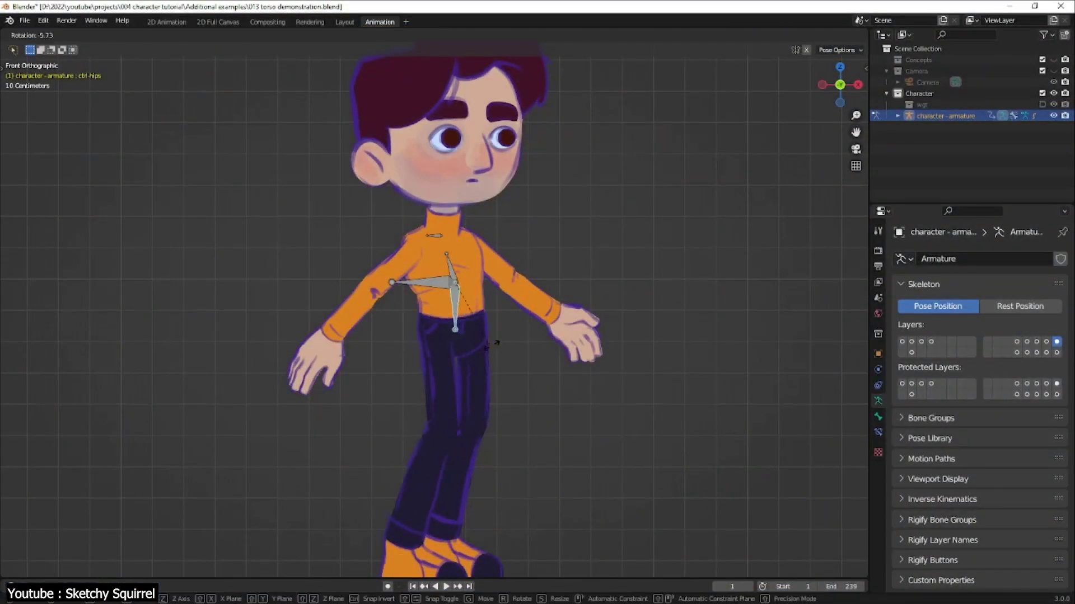
key(r)
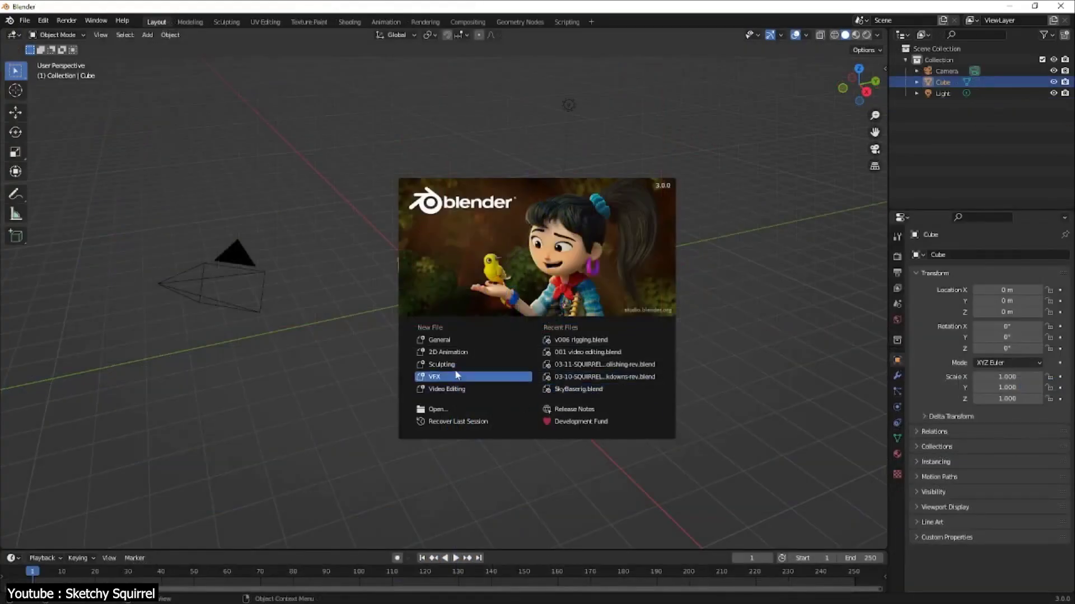
click(449, 352)
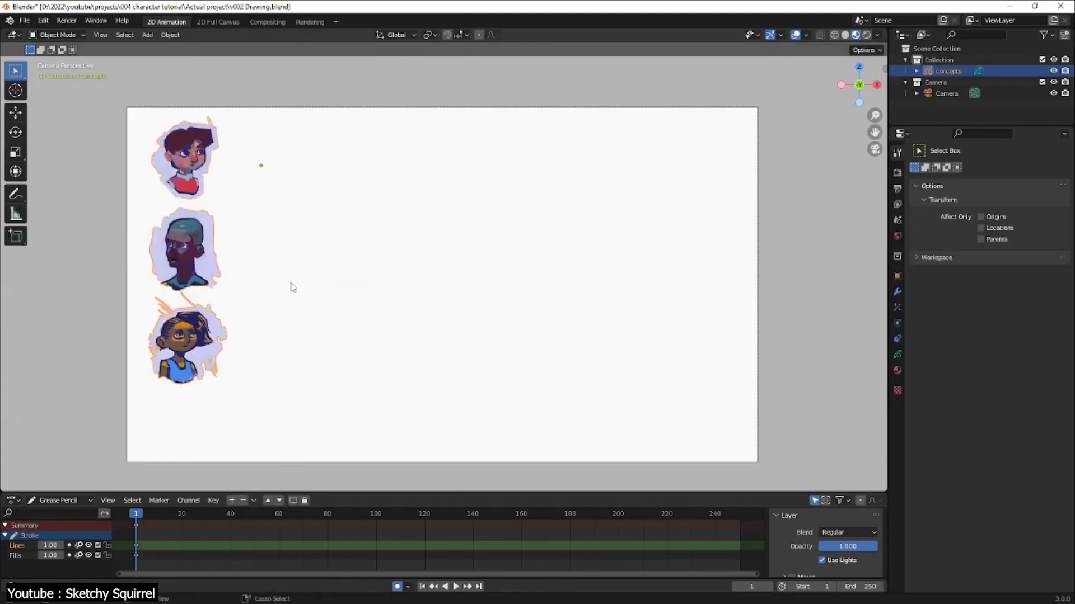
Add a Grease Pencil object under the Character collection and put it into Draw Mode.
scroll(303, 274, up, 2)
key(shift+a)
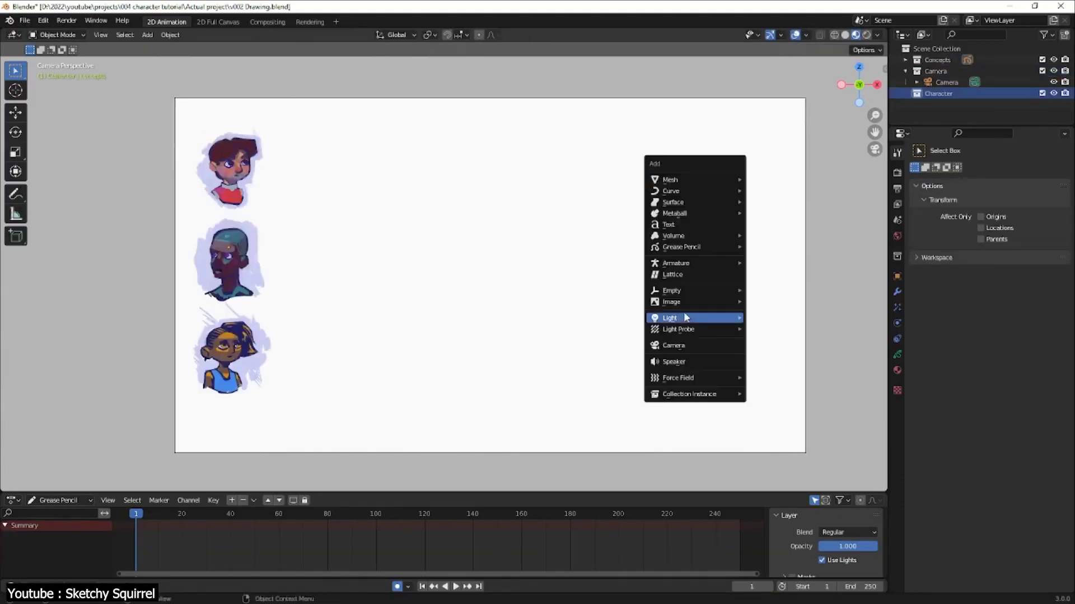
click(762, 248)
click(527, 283)
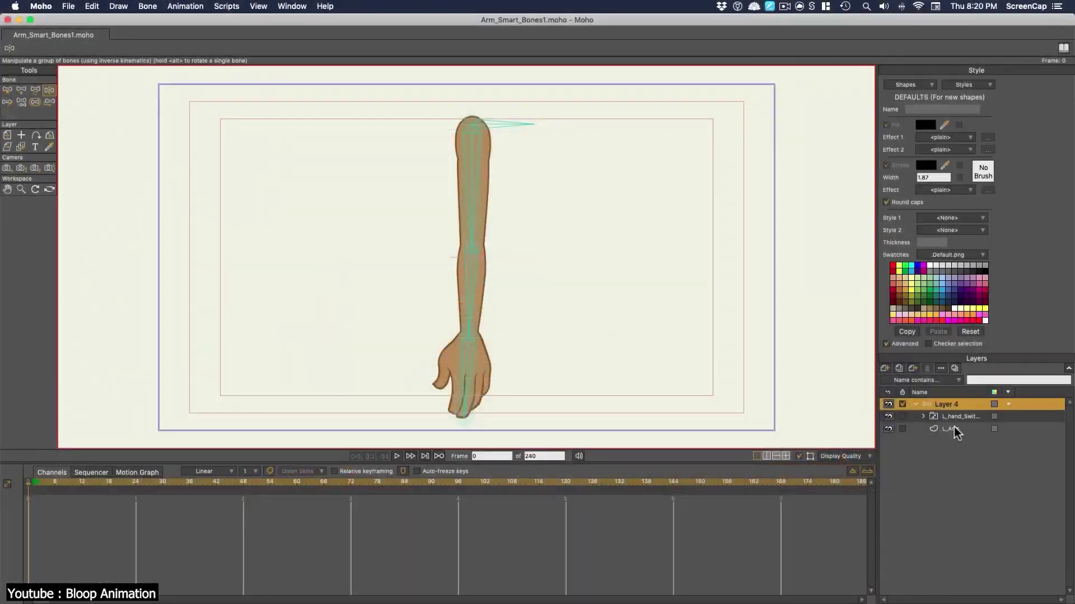
Select L_Arm, bind the arm to its bones, and move the elbow points up.
click(951, 429)
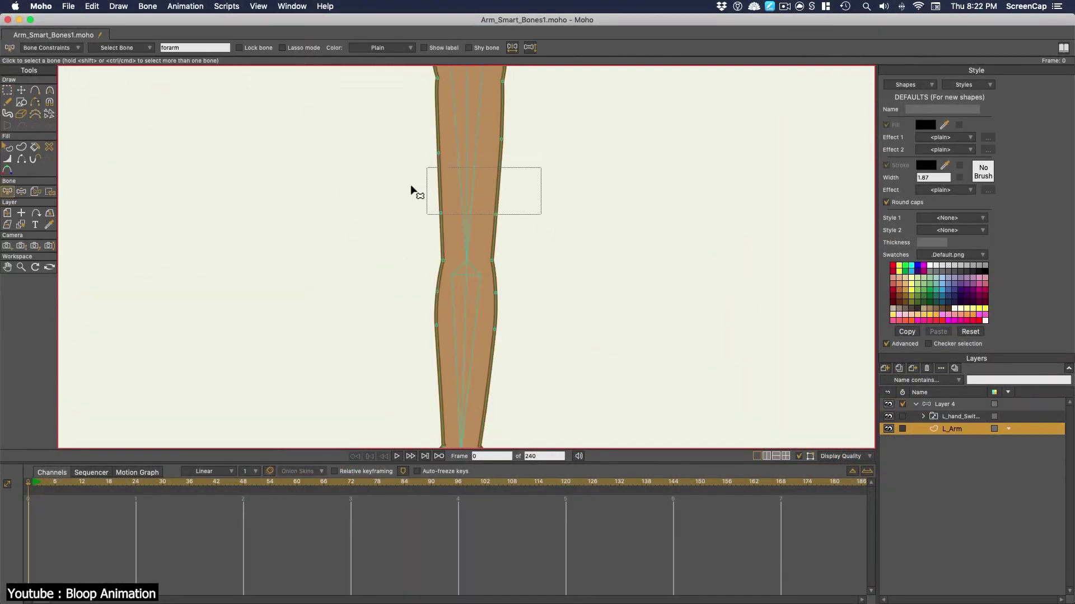
click(148, 6)
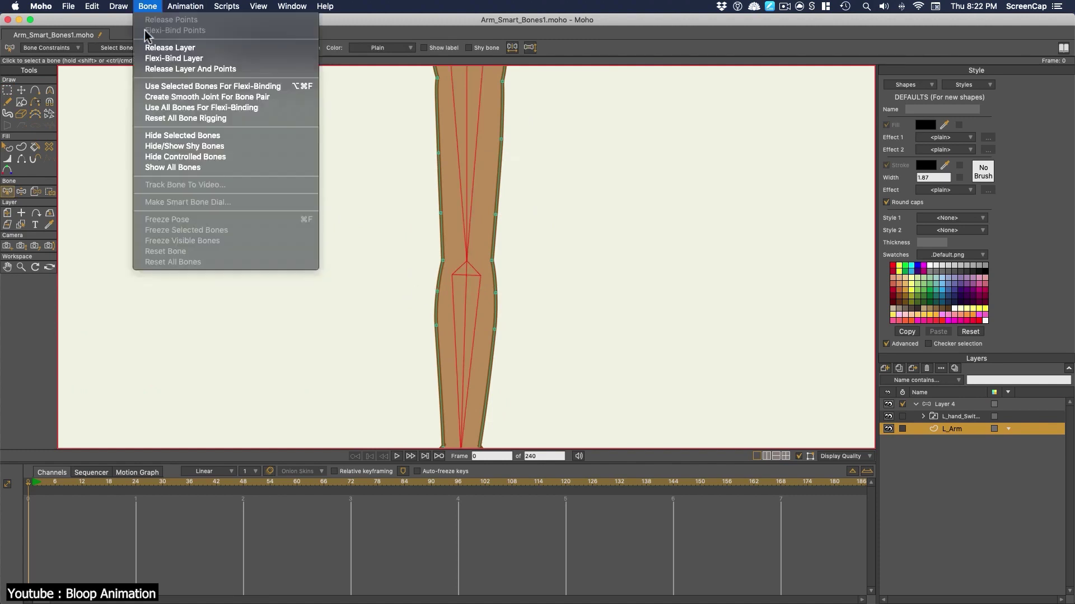
click(468, 263)
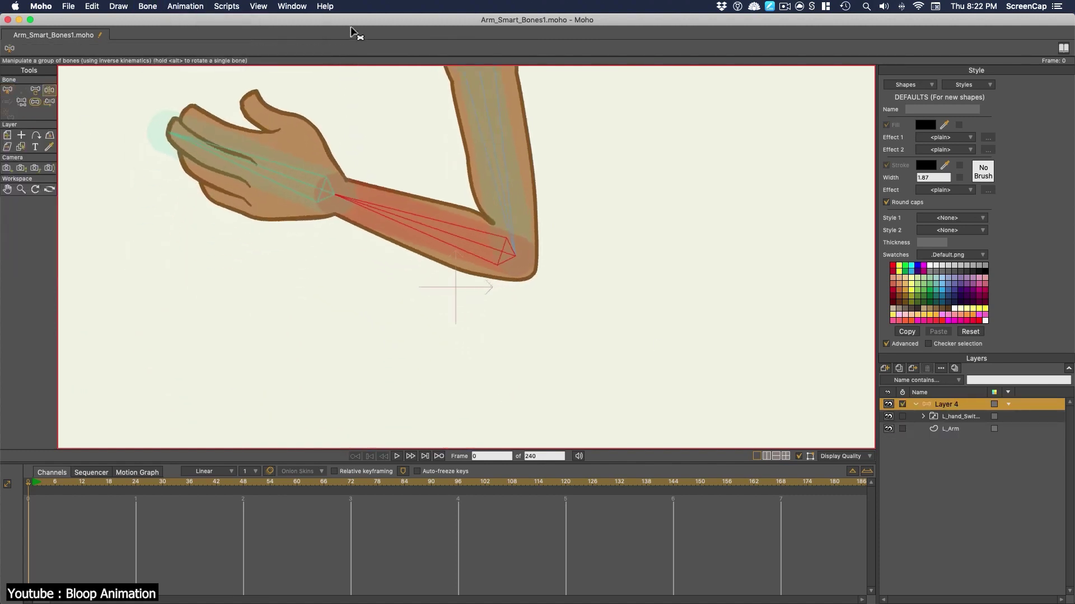
click(468, 271)
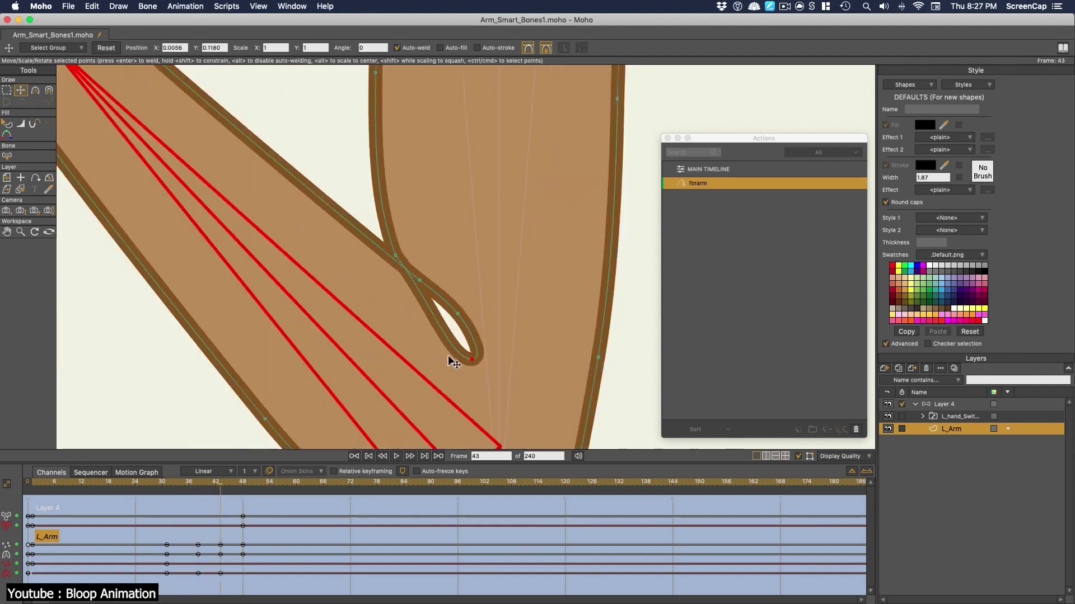
drag(452, 361, 476, 347)
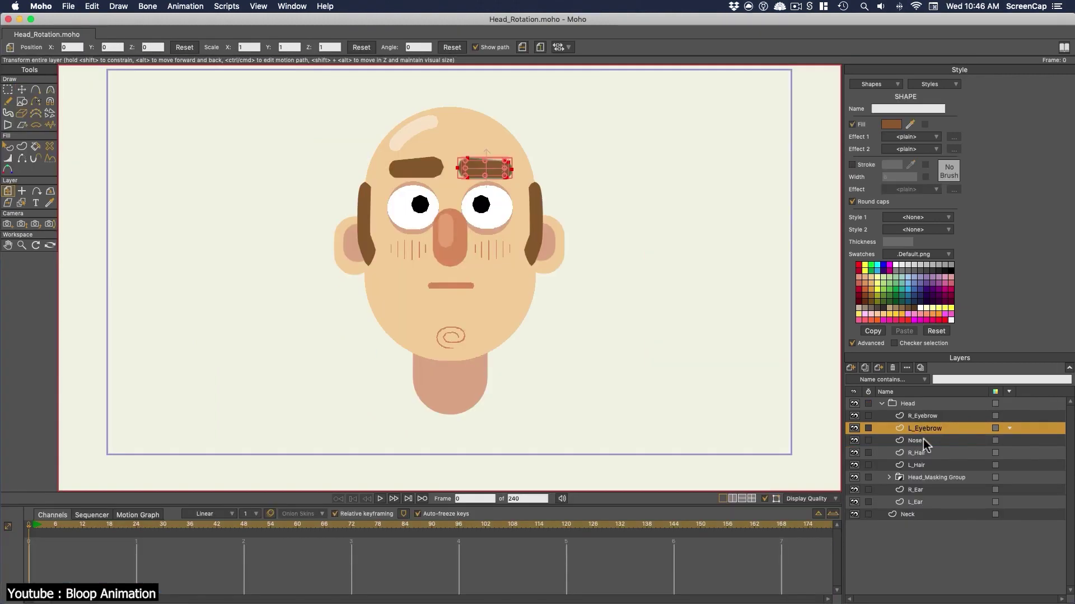
Select the Nose, R_Hair, L_Eye and L_Eye_Pupil layers, then nudge the mouth slightly.
click(915, 441)
click(916, 453)
click(889, 478)
click(921, 490)
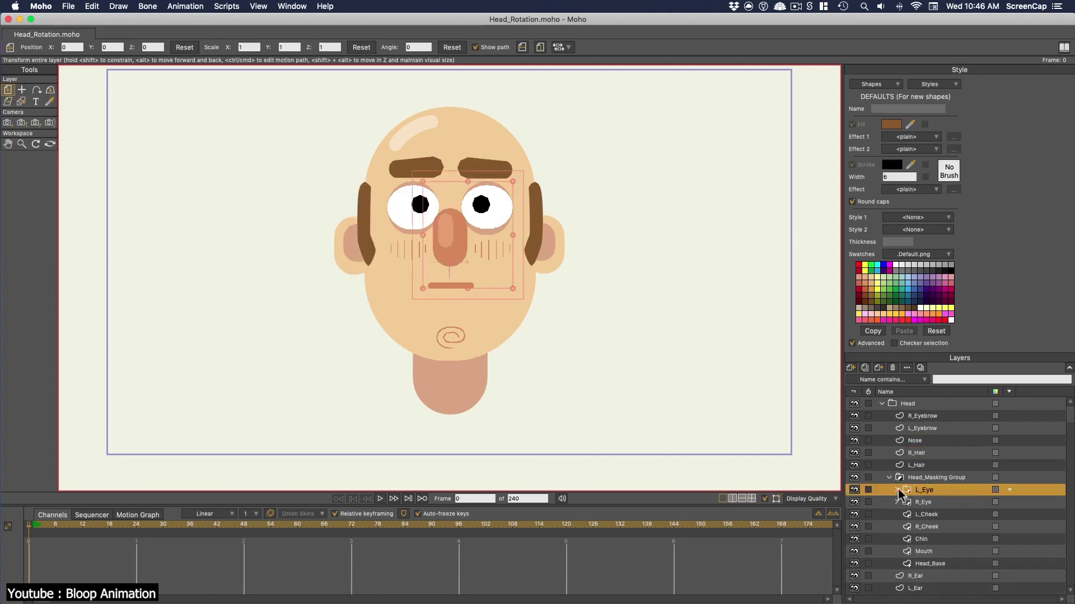
scroll(929, 492, down, 1)
click(945, 478)
click(897, 465)
drag(464, 290, 457, 289)
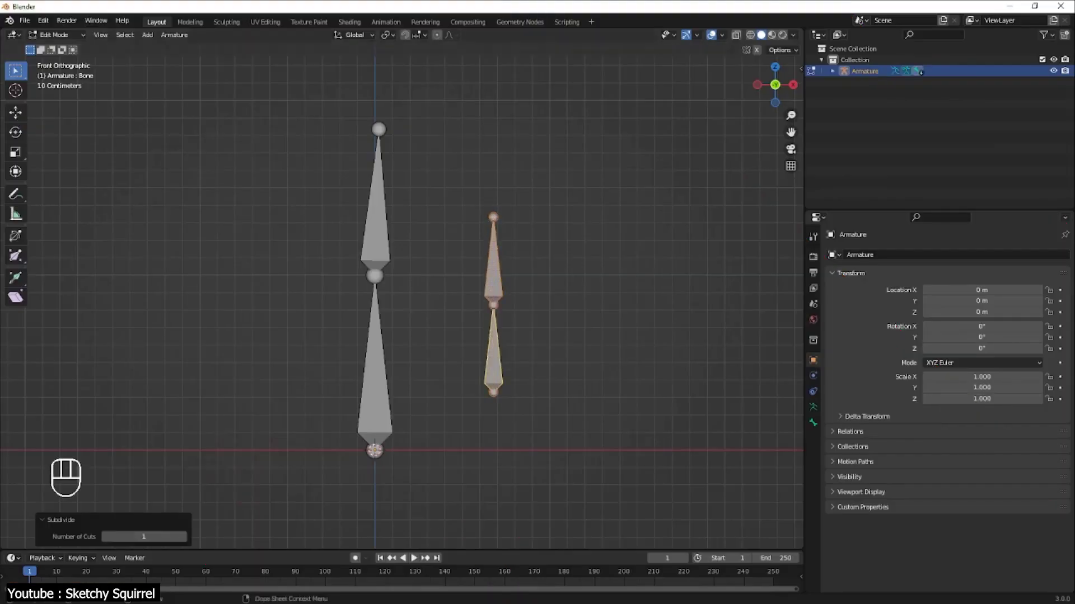
Move, rotate and scale the bone chain in Pose Mode, then clear those transforms.
key(ctrl+Tab)
key(r)
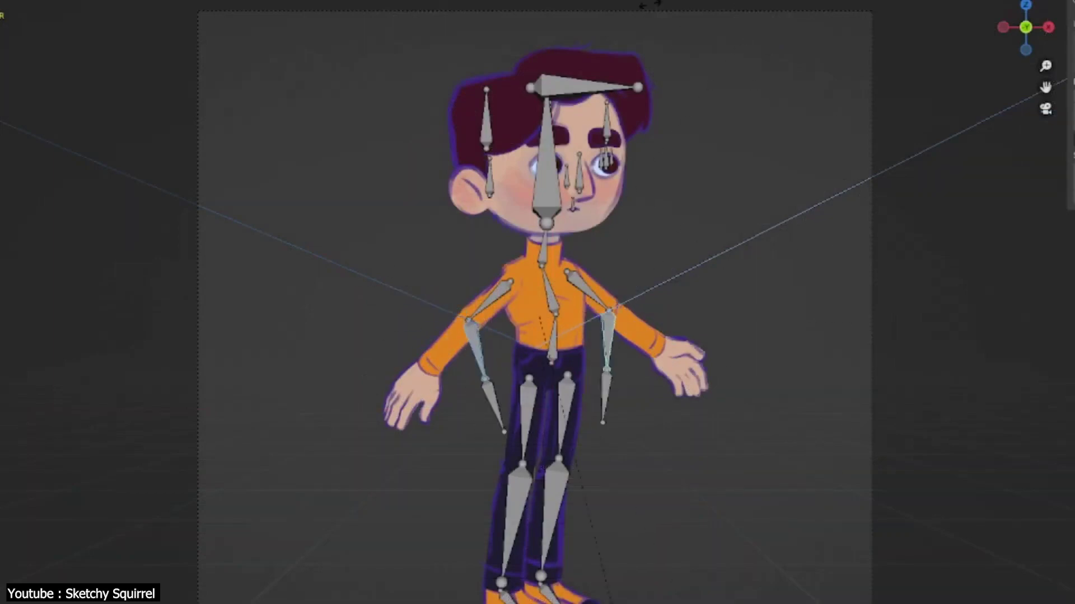
key(g)
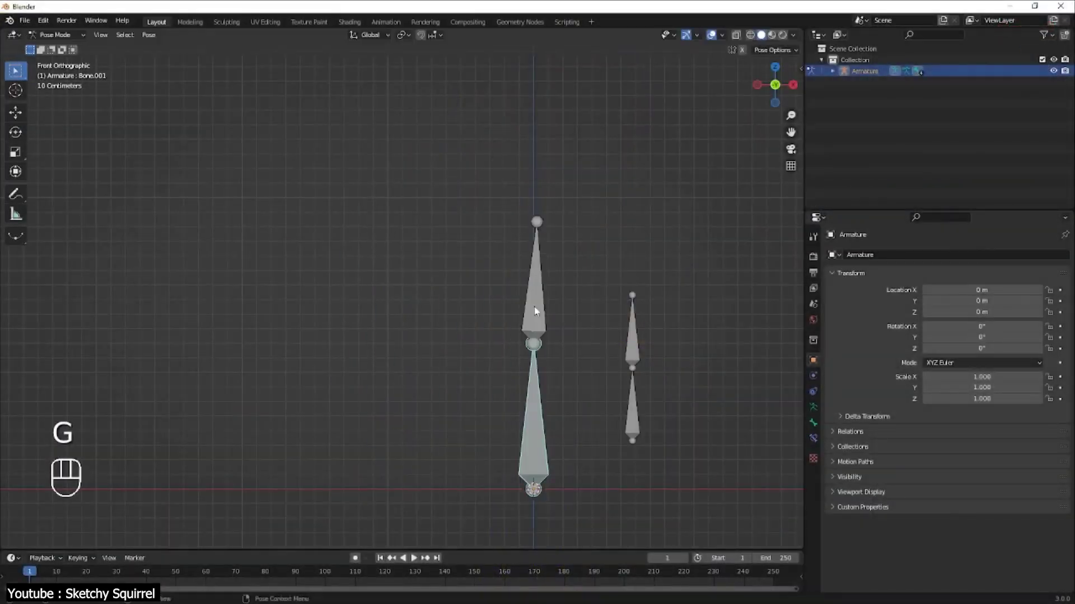
key(r)
key(s)
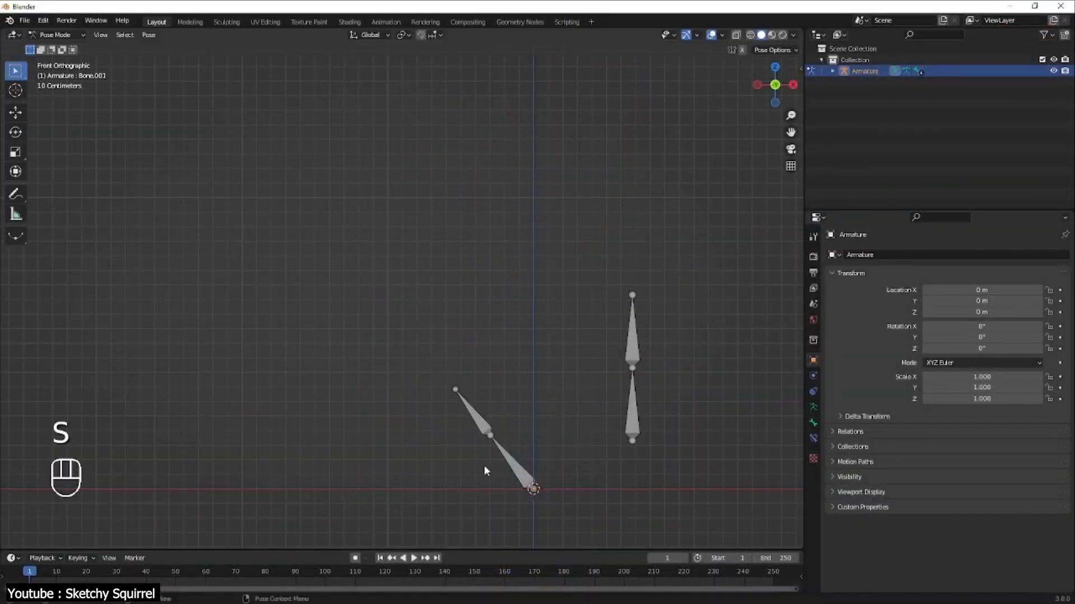
key(g)
click(422, 374)
key(alt+g)
key(alt+r)
key(alt+s)
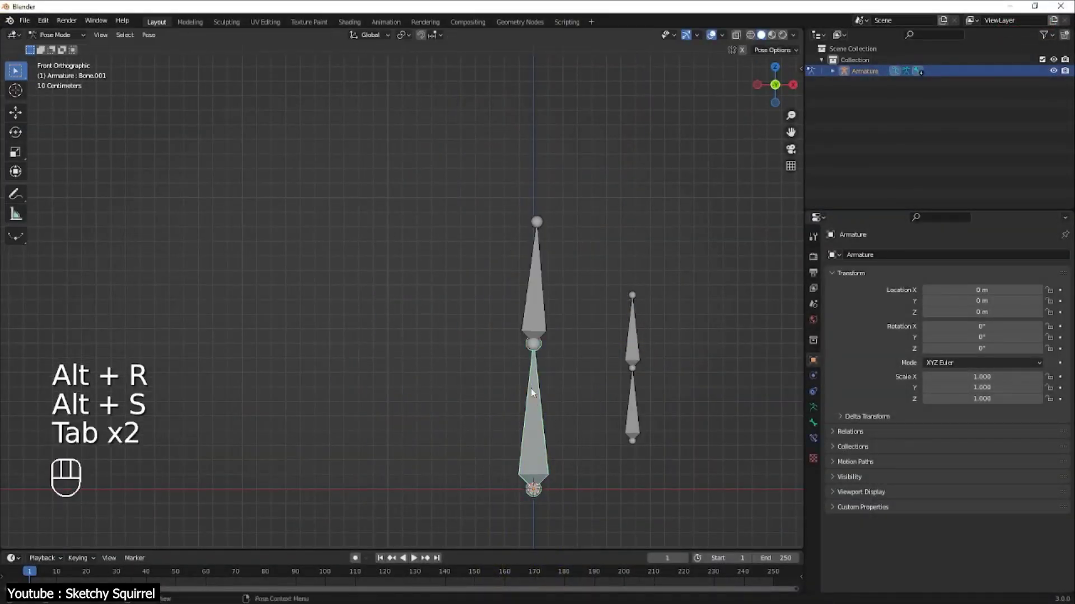
Centre the view on the bone chain and return the rig to its rest rotation.
scroll(532, 392, down, 2)
scroll(533, 392, up, 3)
shift+middle_drag(533, 392, 379, 339)
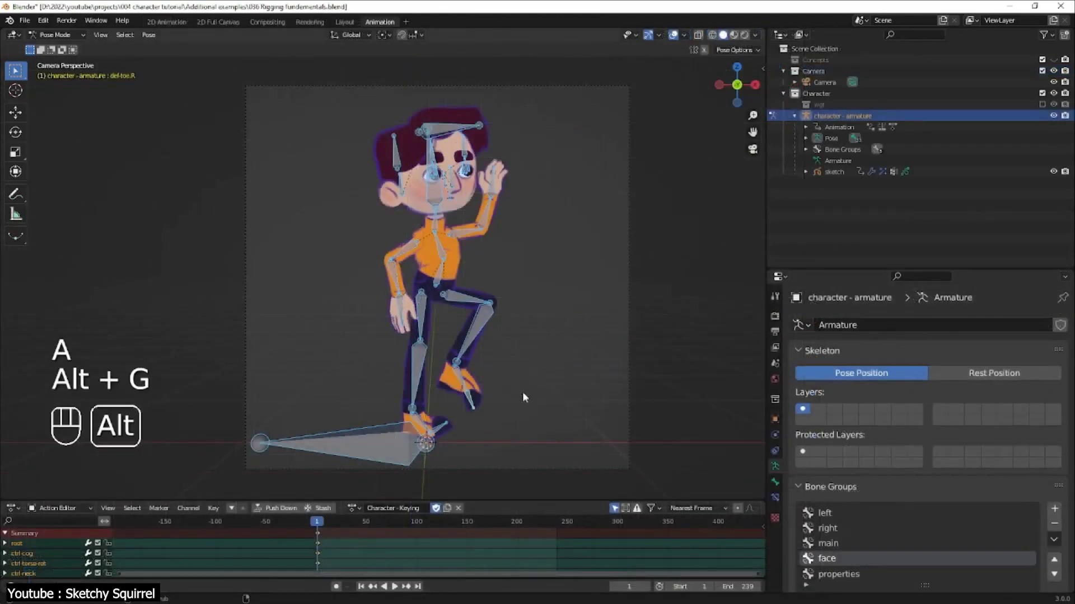
key(alt+r)
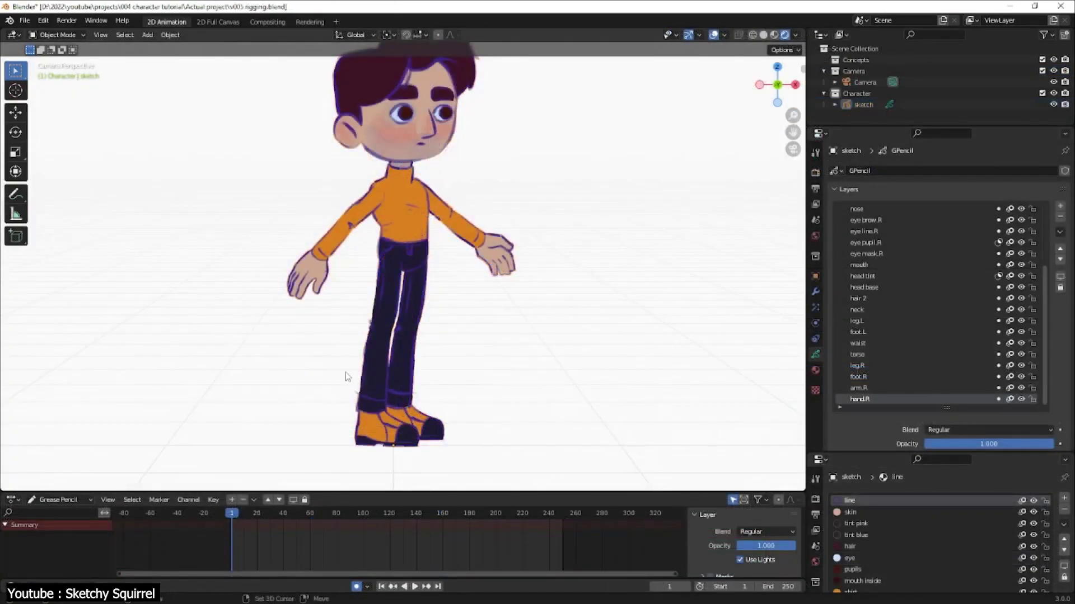
Add an armature bone at the origin and display it as wireframe.
key(shift+a)
click(347, 455)
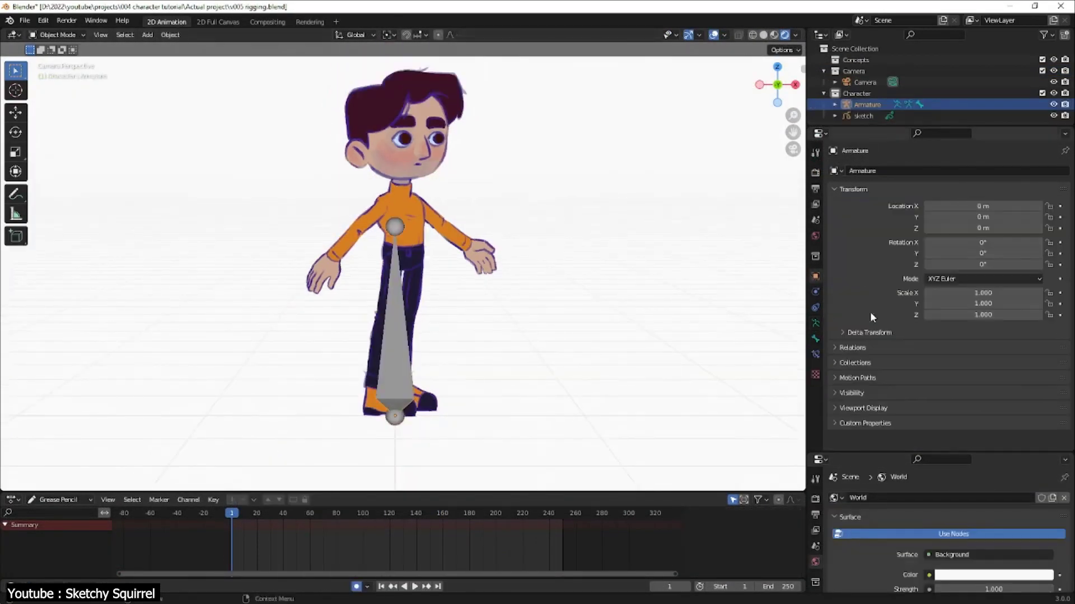
click(923, 408)
scroll(938, 398, down, 2)
click(935, 444)
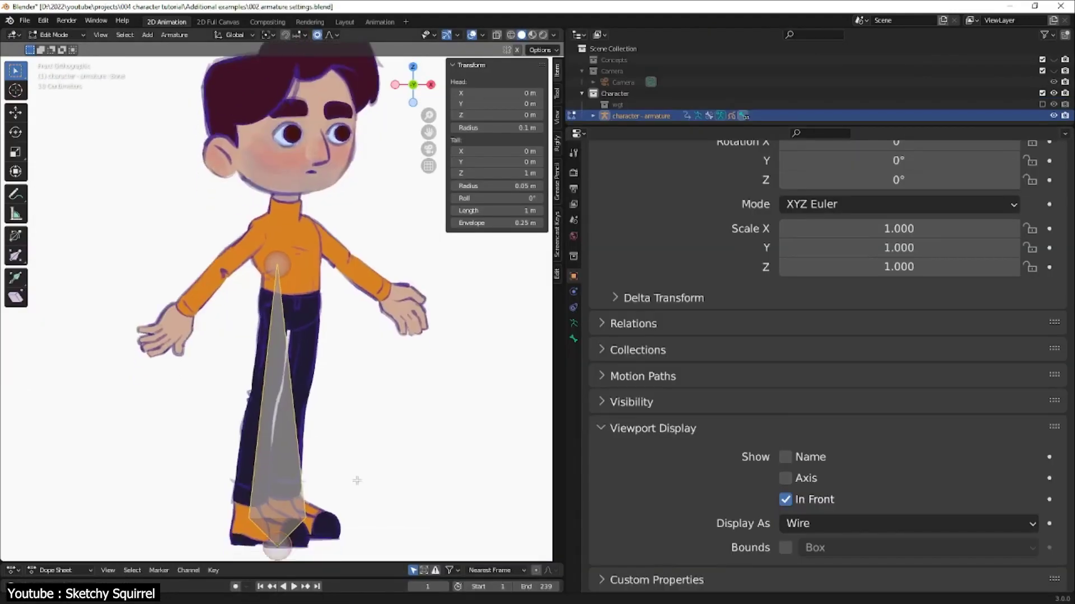
scroll(280, 302, up, 2)
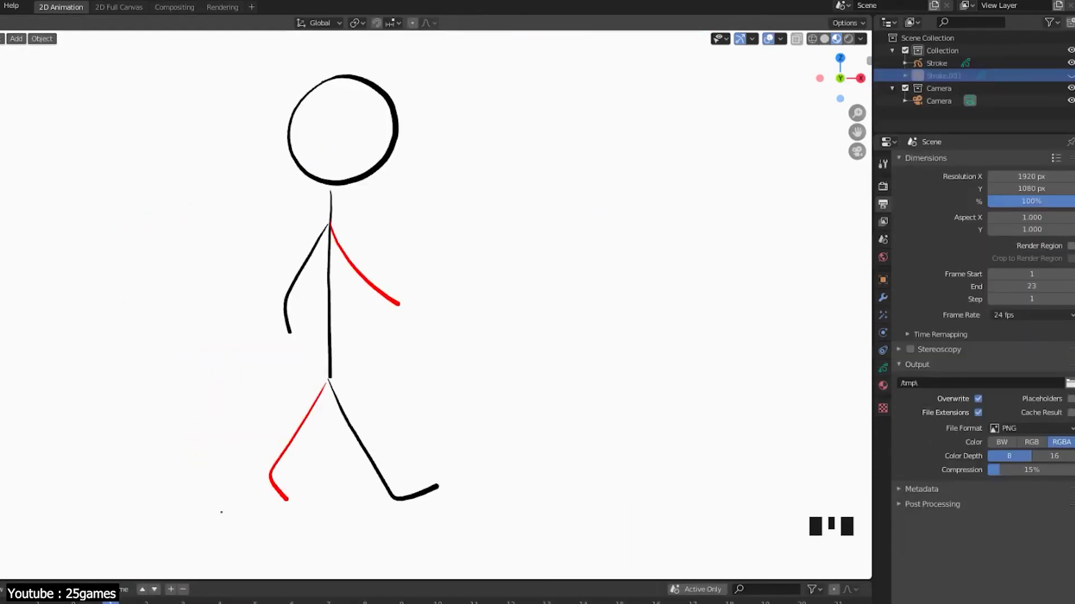
Step back and forth through the walk cycle frames to review earlier poses.
key(Left)
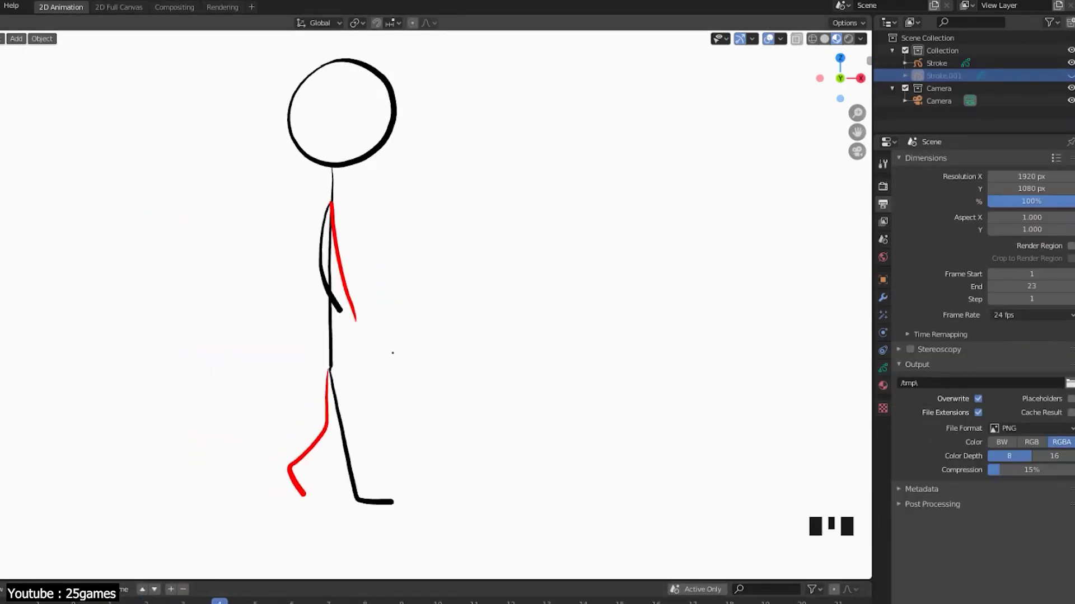
key(Right)
key(Right)
key(Right)
key(Right)
key(Right)
key(Right)
key(Left)
key(Left)
key(Left)
key(Left)
key(Left)
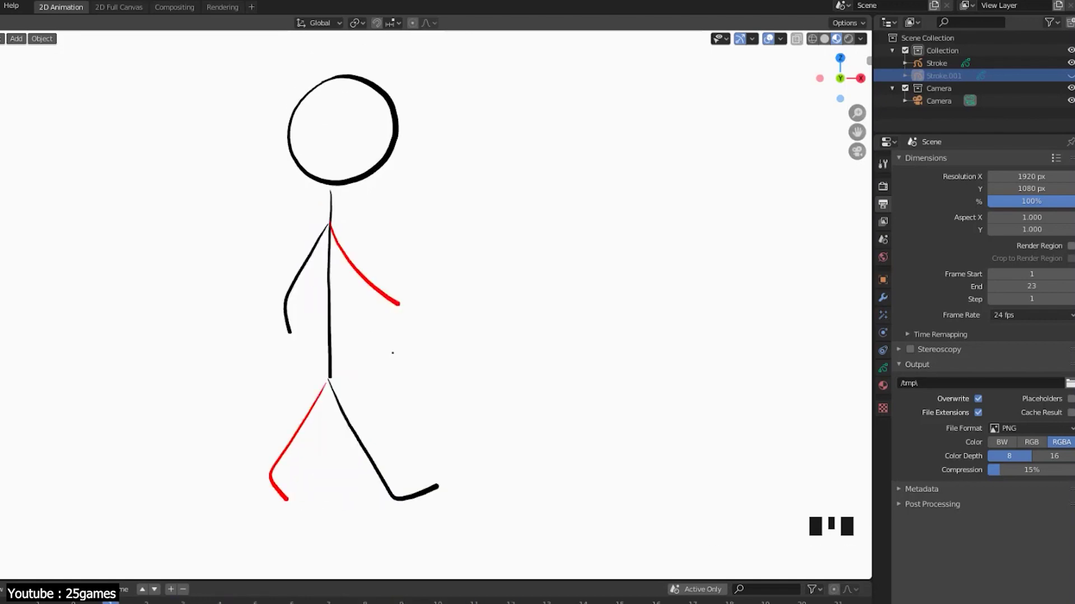
key(Left)
key(Left)
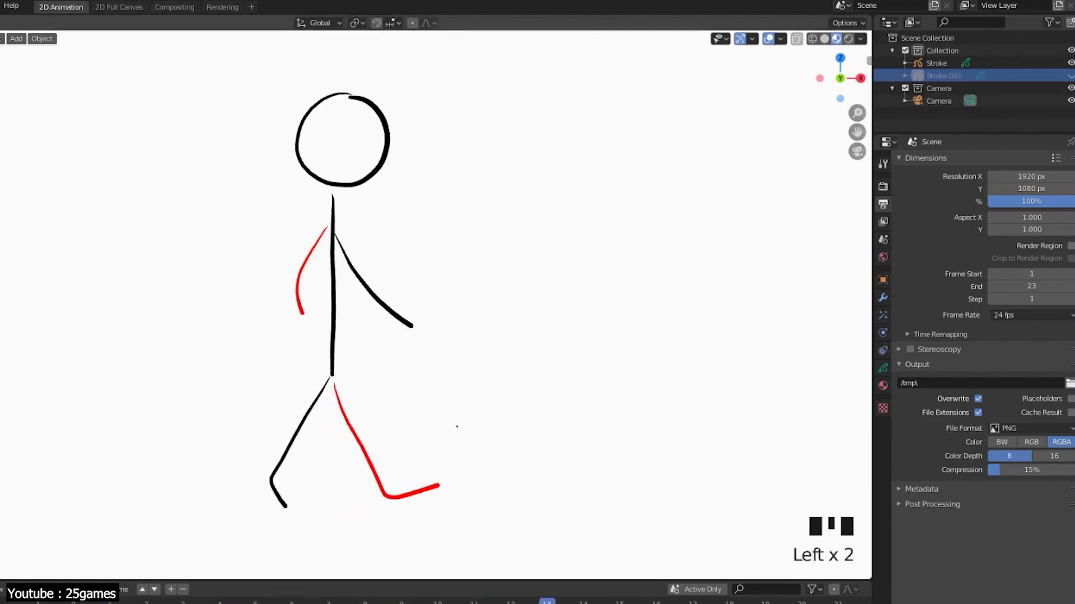
key(shift+space)
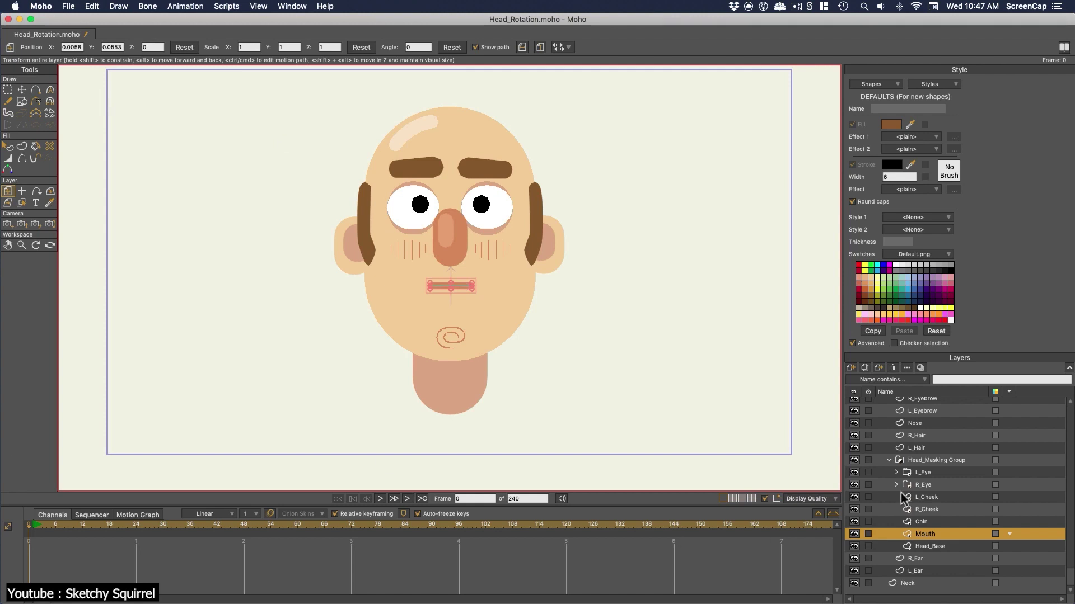
Select the Head group, add the Head_Turn bone, and bend Stitch's ear by pulling its bone.
click(889, 461)
click(892, 403)
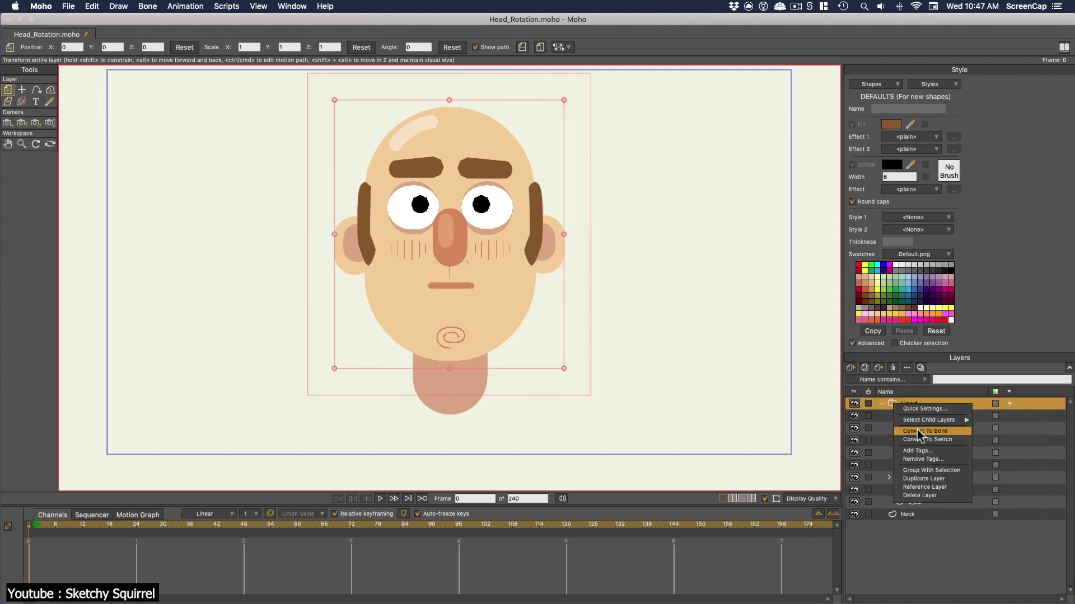
click(21, 89)
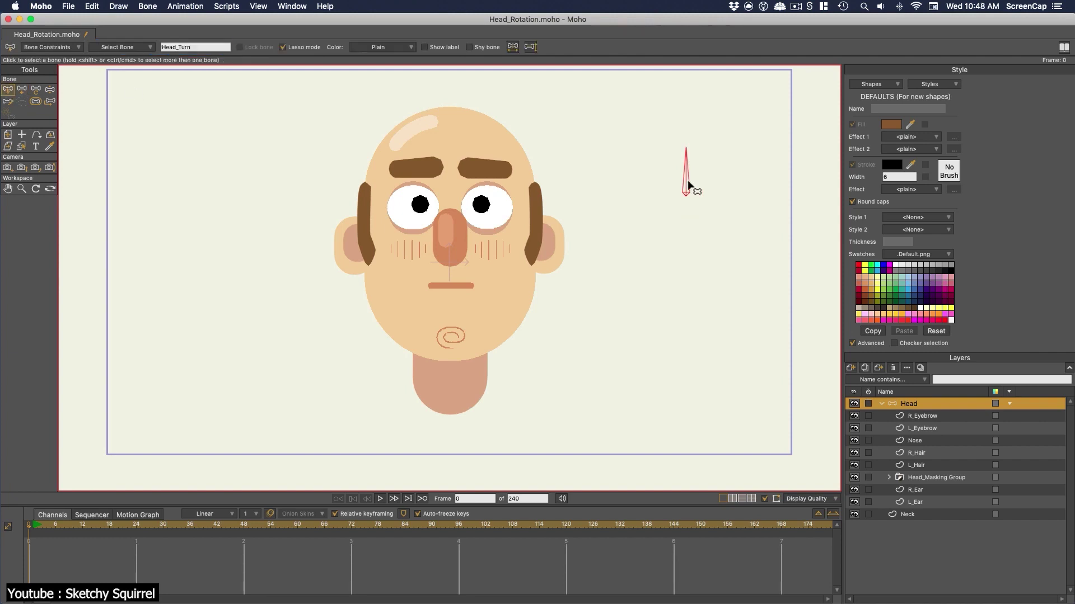
click(52, 47)
click(765, 202)
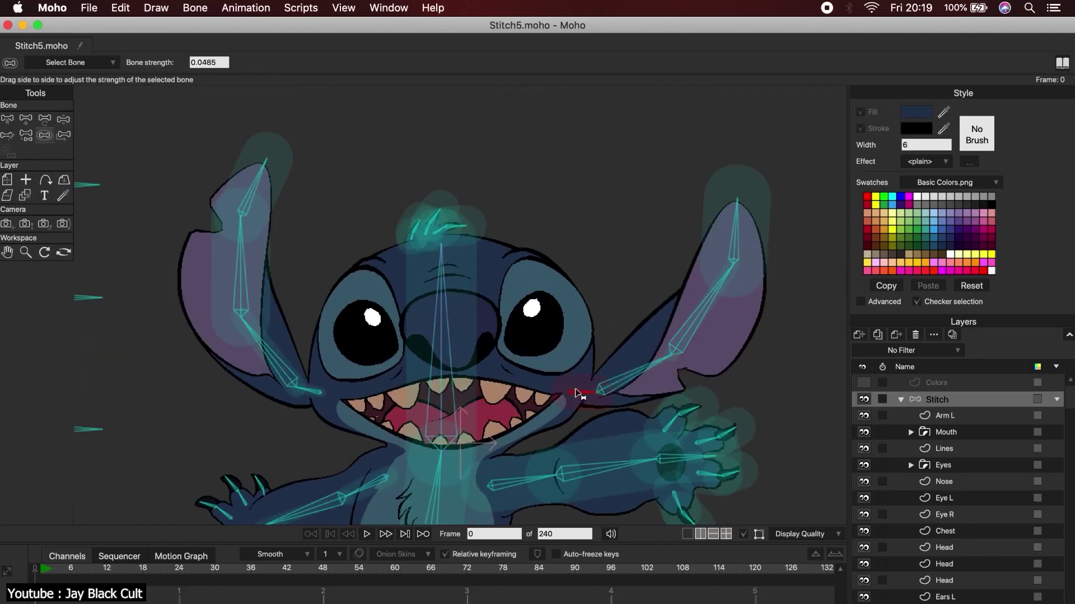
drag(767, 226, 612, 297)
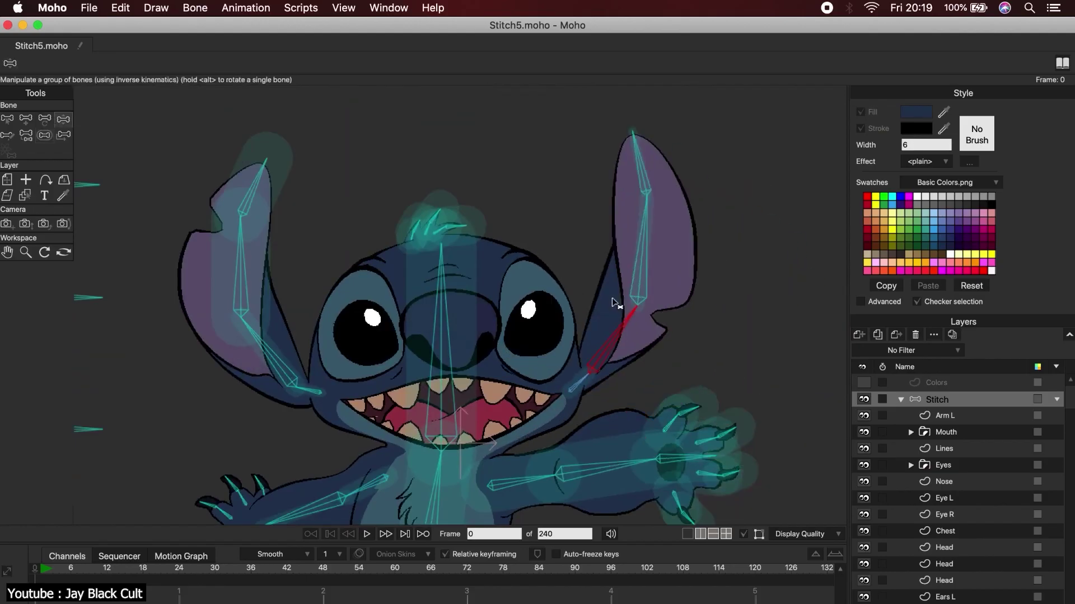
scroll(745, 378, up, 5)
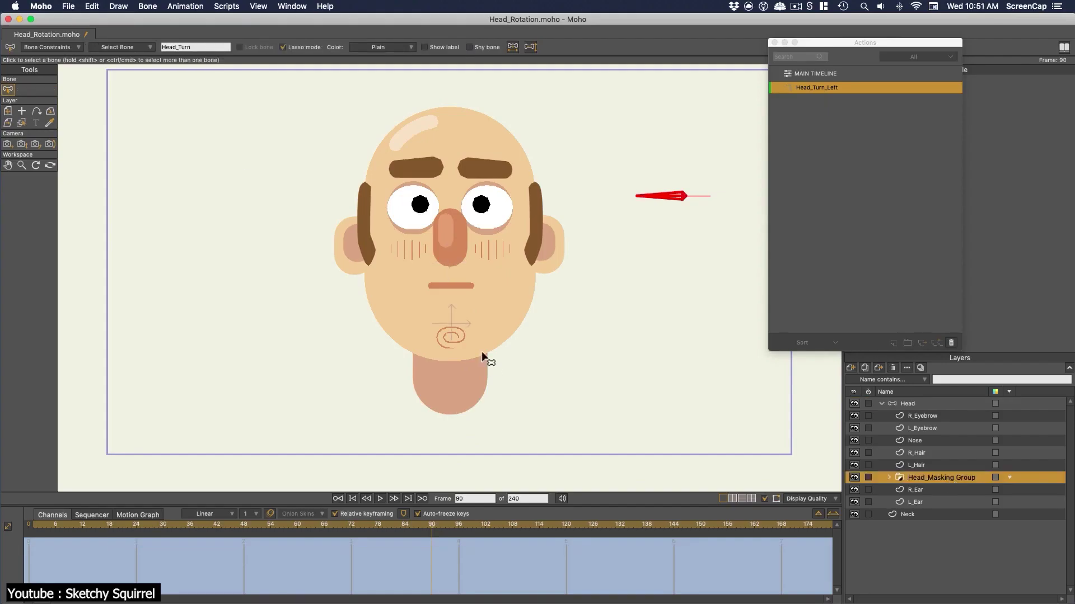
Shift the R_Ear layer's points to the right at frame 90.
key(t)
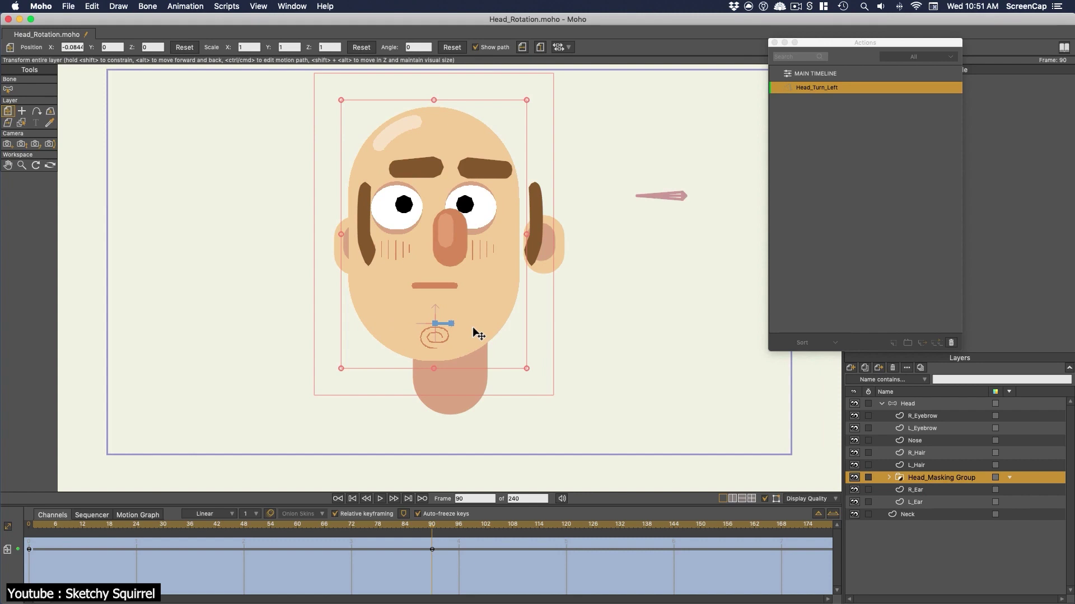
click(354, 250)
scroll(356, 252, up, 3)
click(22, 90)
drag(353, 251, 417, 250)
Select the right hair layer and return to an earlier frame.
click(369, 193)
click(136, 524)
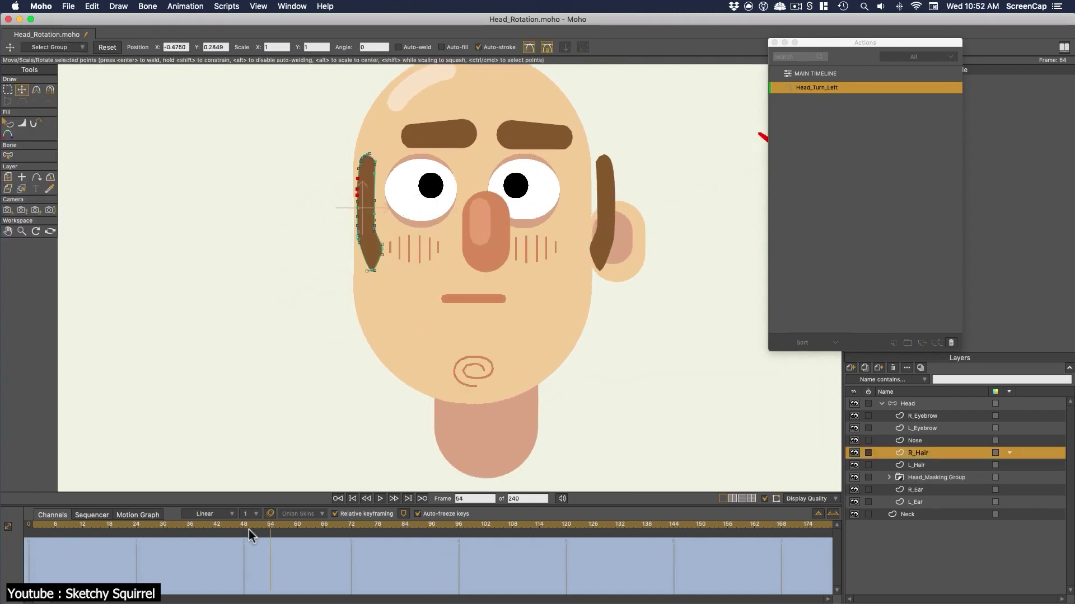
scroll(377, 171, up, 3)
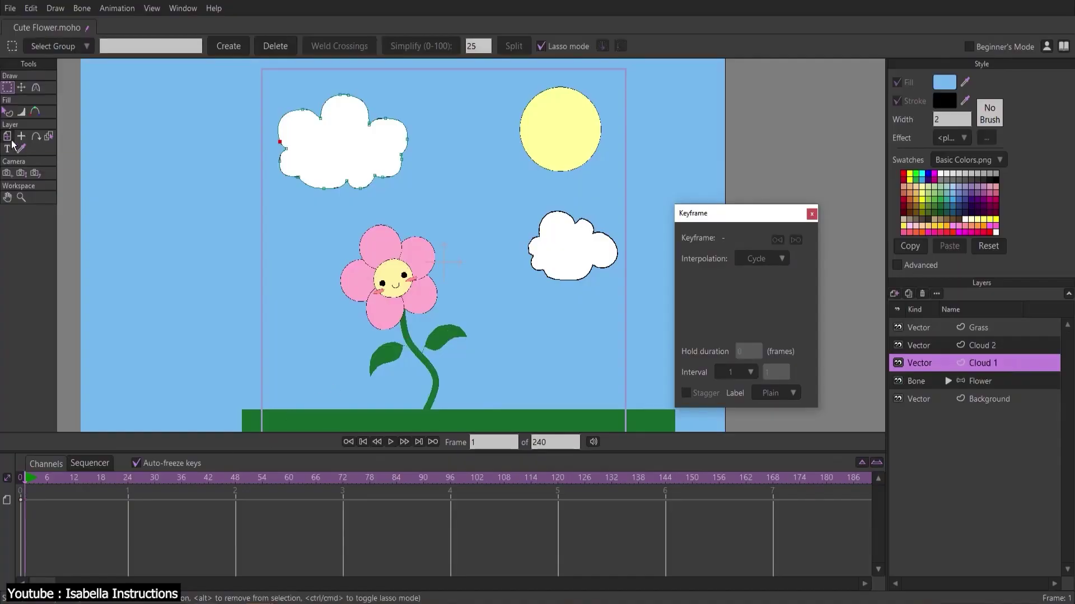
click(8, 138)
Slide Cloud 1 left at frame 168 and play the animation to preview its drift.
drag(158, 491, 773, 492)
drag(404, 236, 239, 236)
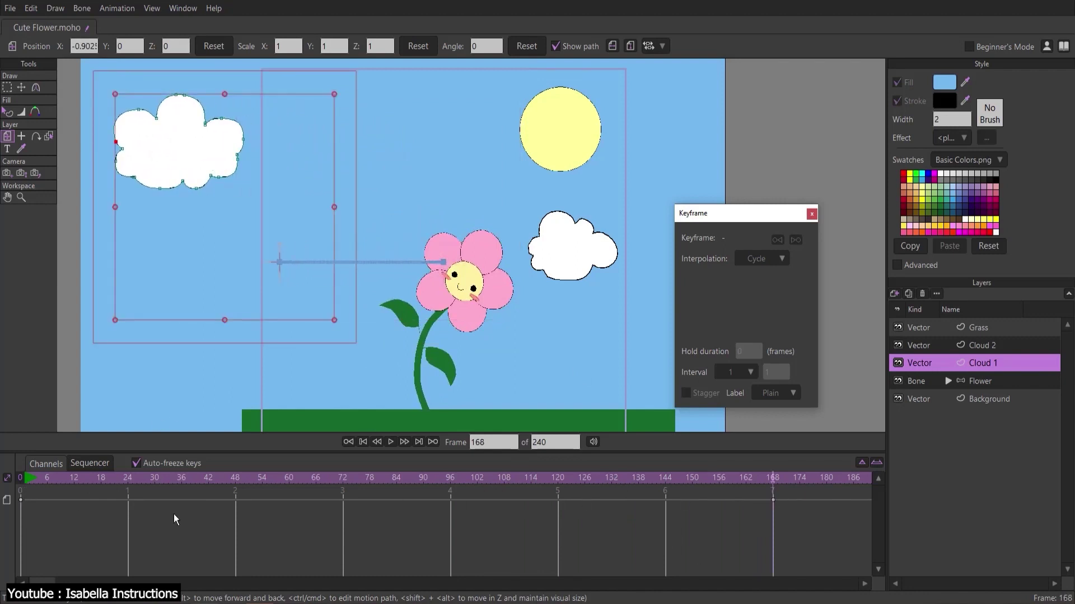
click(391, 441)
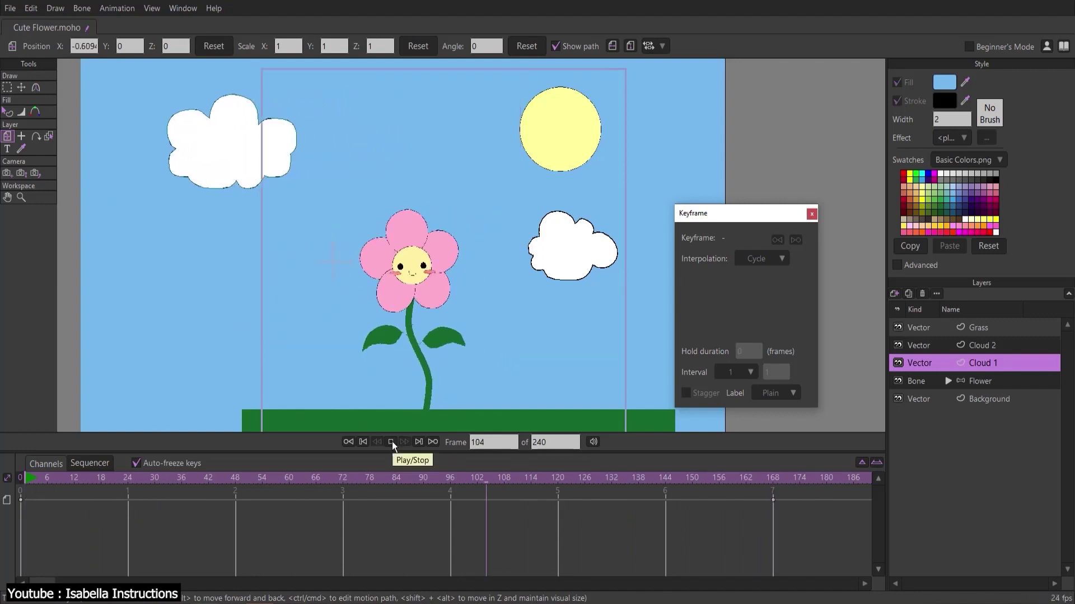
click(392, 442)
Pull the lower leg's rounded top down to the shorts cuff, then select the small head bone.
click(994, 347)
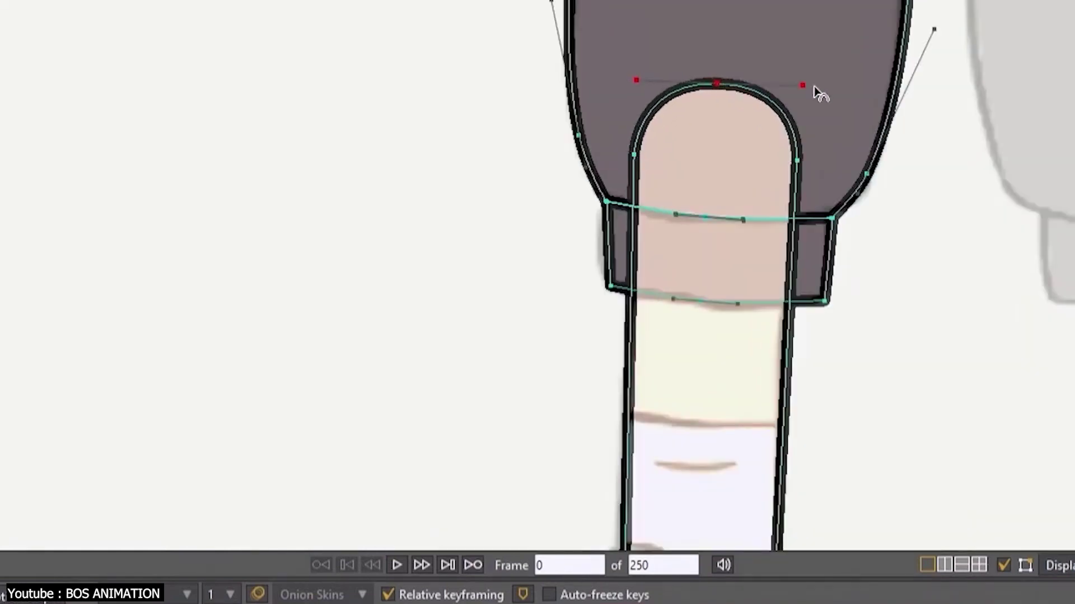
scroll(820, 95, down, 5)
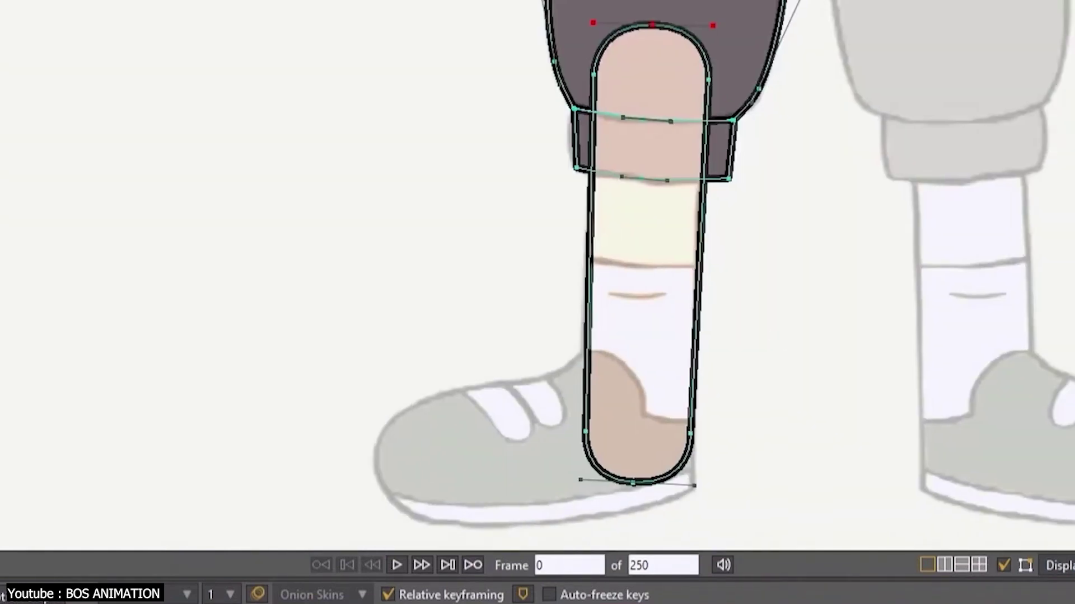
scroll(578, 166, up, 5)
drag(578, 166, 635, 221)
scroll(635, 221, down, 3)
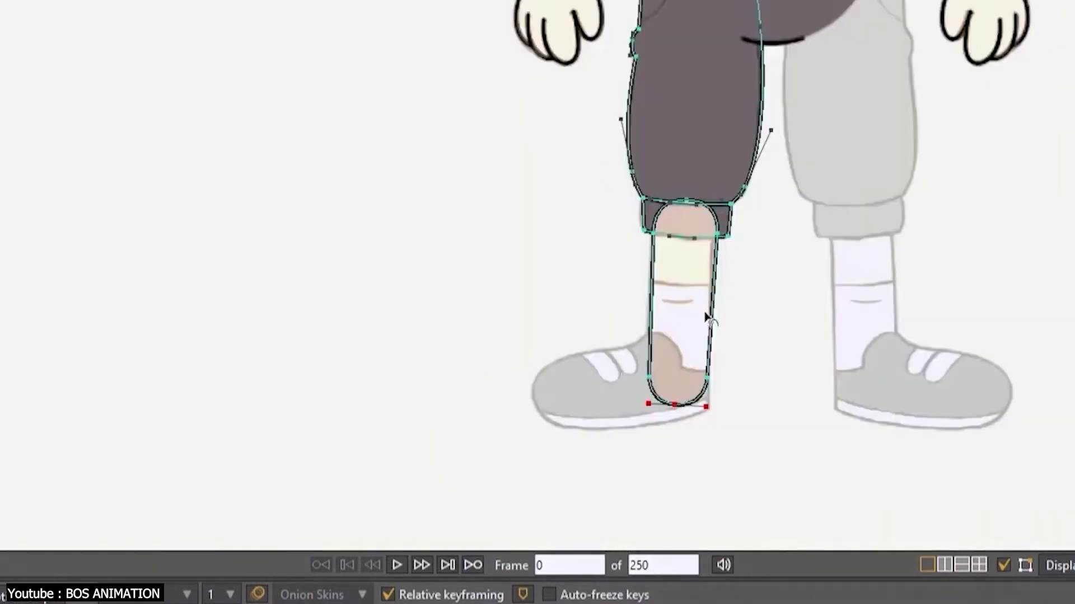
scroll(621, 280, up, 5)
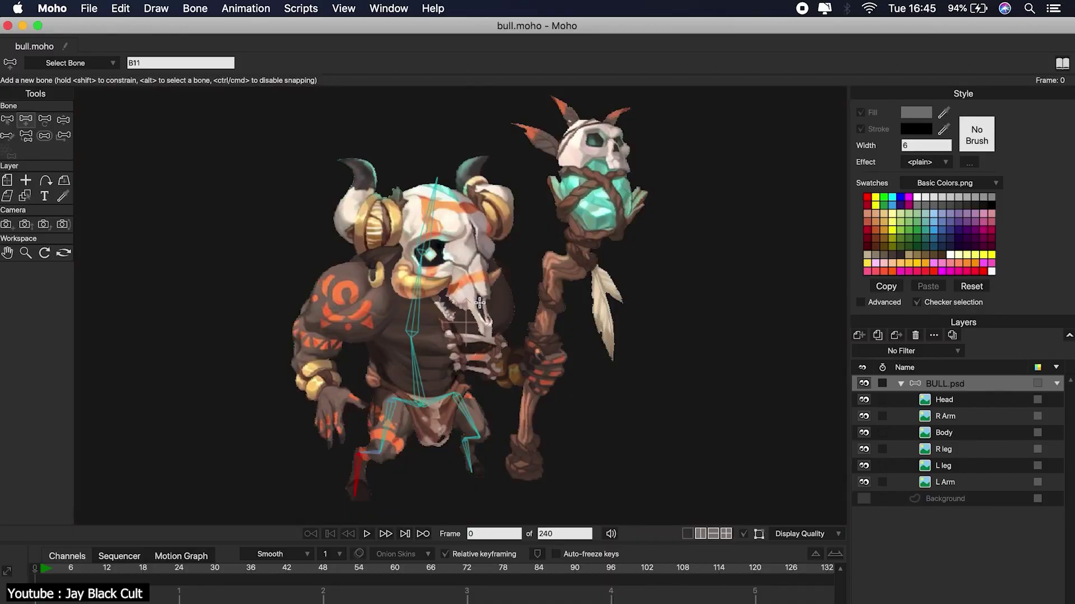
click(9, 123)
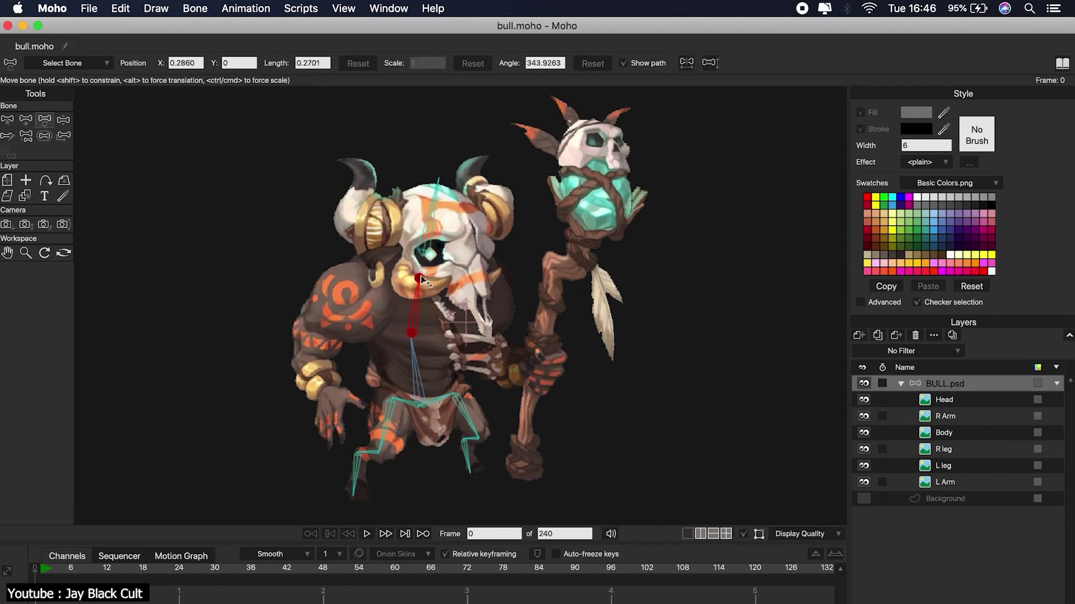
click(431, 250)
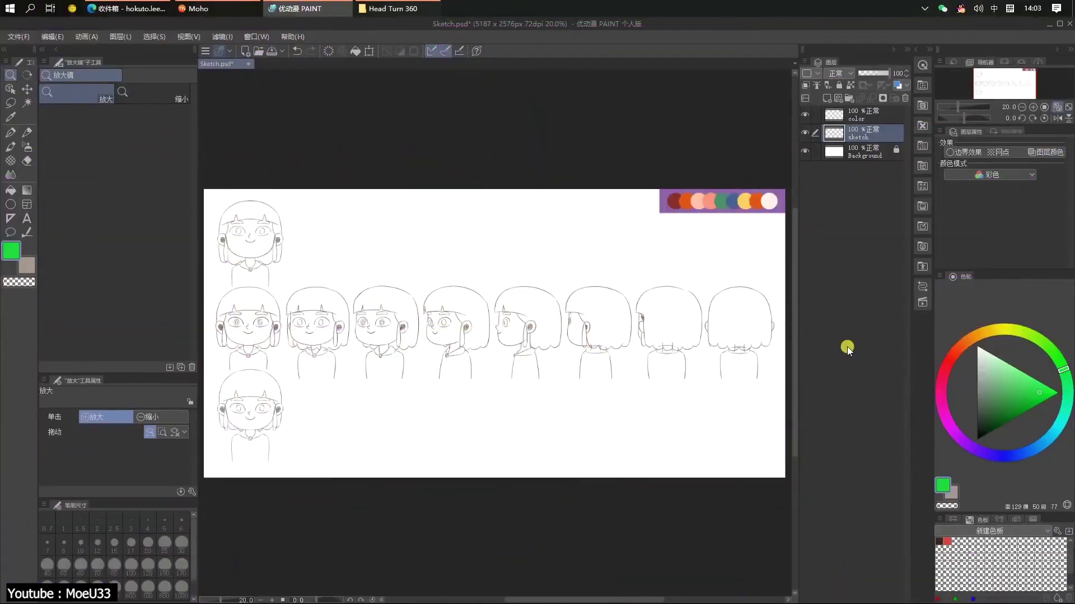
Add a blank layer, zoom on the first head, set sketch opacity to 25%, and choose red with the G-pen.
click(826, 98)
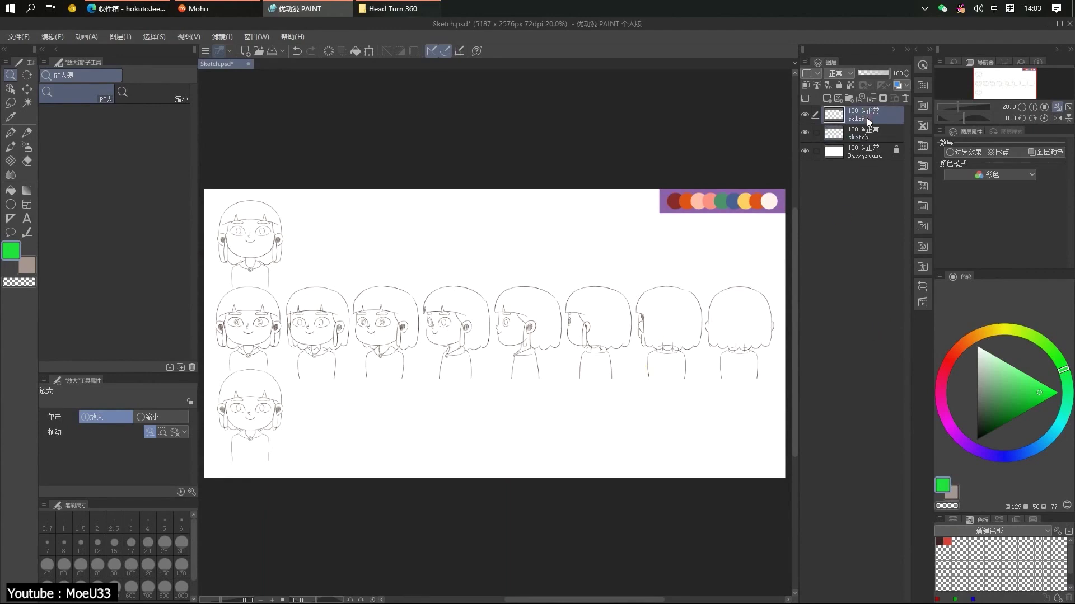
drag(253, 316, 445, 273)
key(super+space)
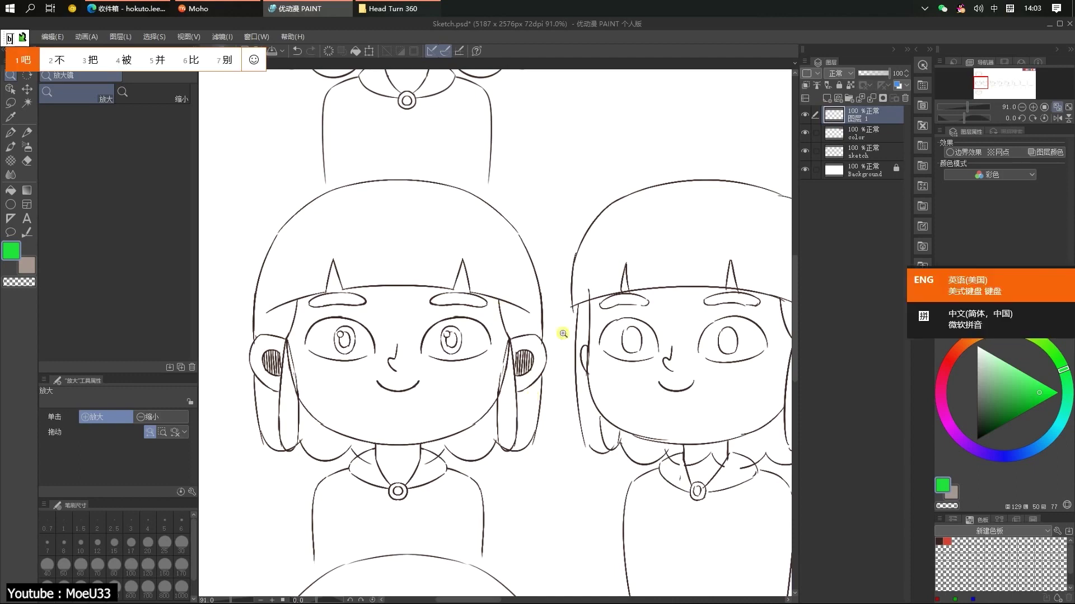
click(856, 151)
click(857, 115)
key(p)
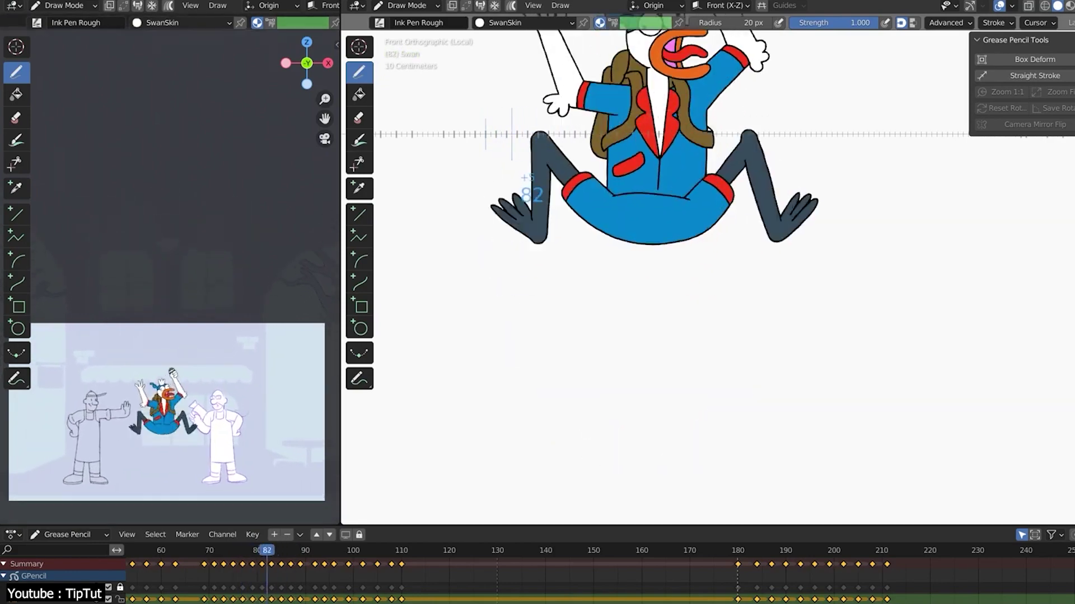
Draw vertical SketchLine strokes beside the swan's raised hand on frames 88 and 89.
key(space)
shift+middle_drag(509, 208, 472, 274)
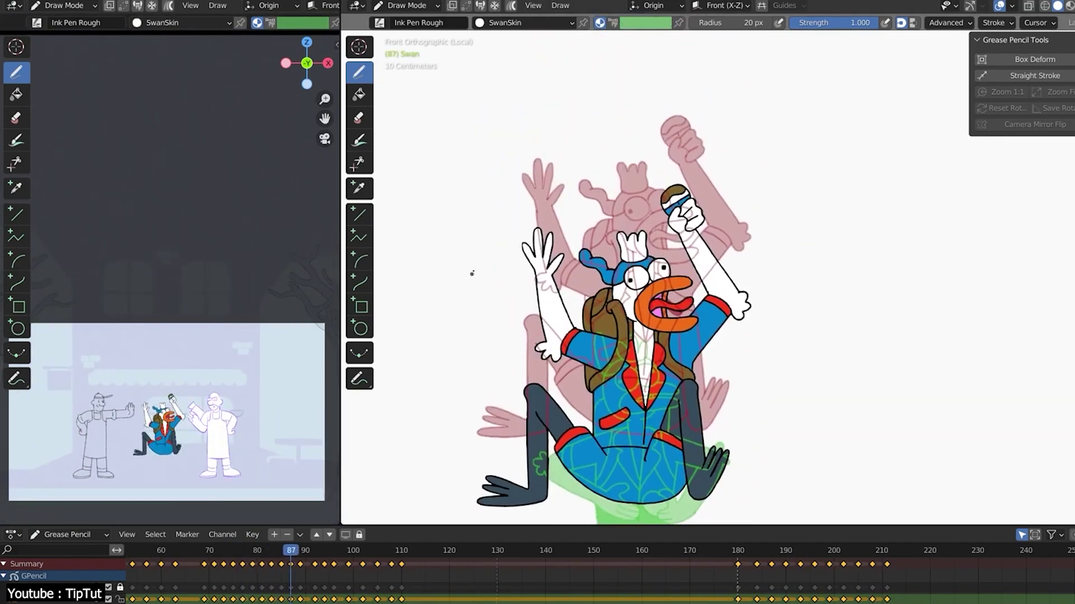
shift+middle_drag(475, 129, 495, 64)
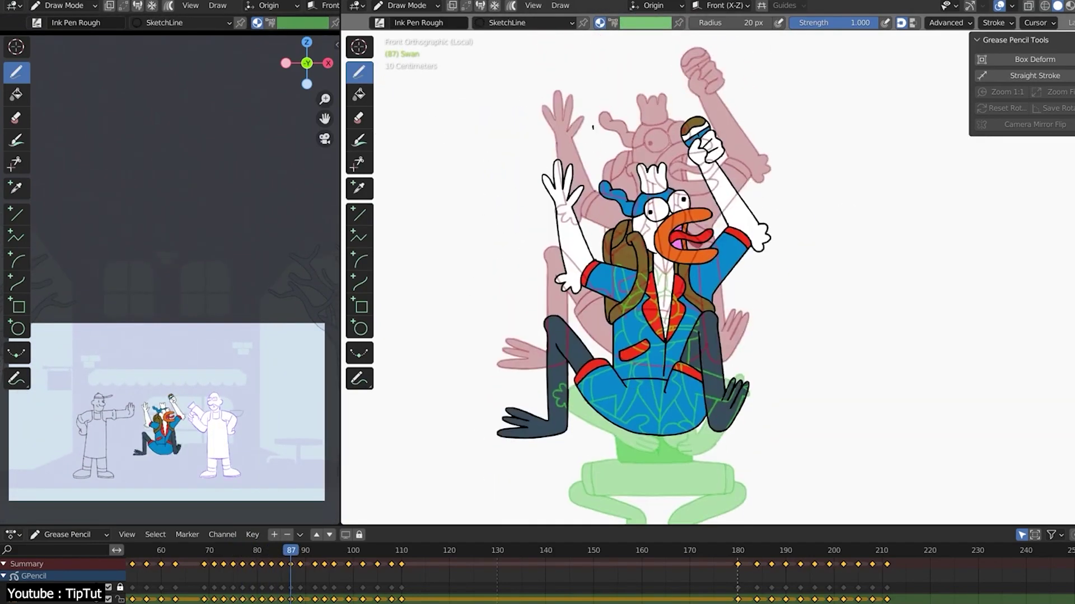
drag(593, 128, 594, 191)
alt+middle_drag(526, 195, 560, 213)
drag(598, 226, 596, 373)
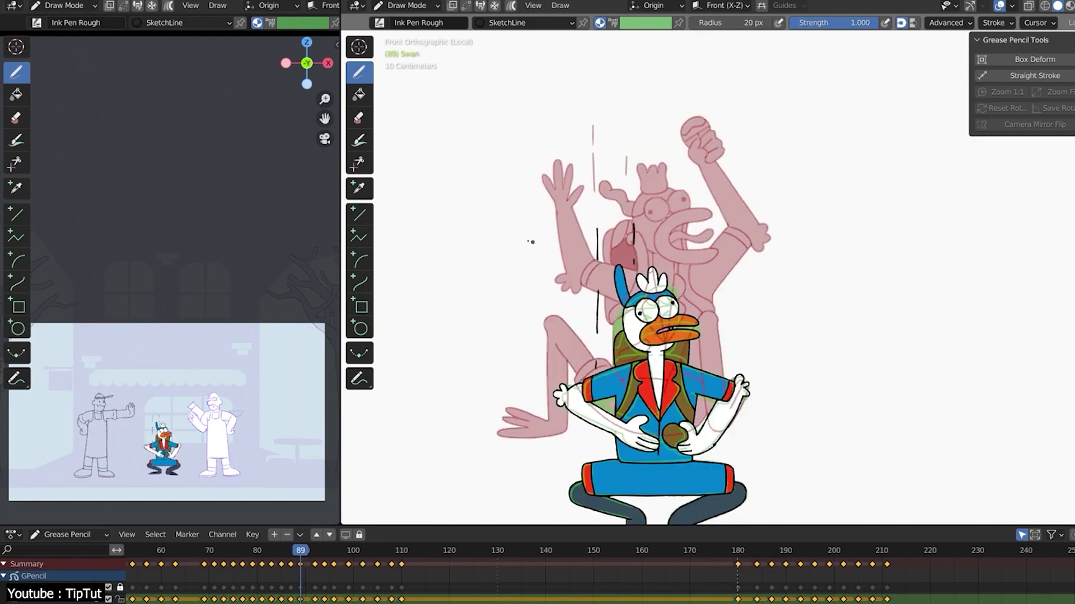
alt+middle_drag(532, 242, 508, 237)
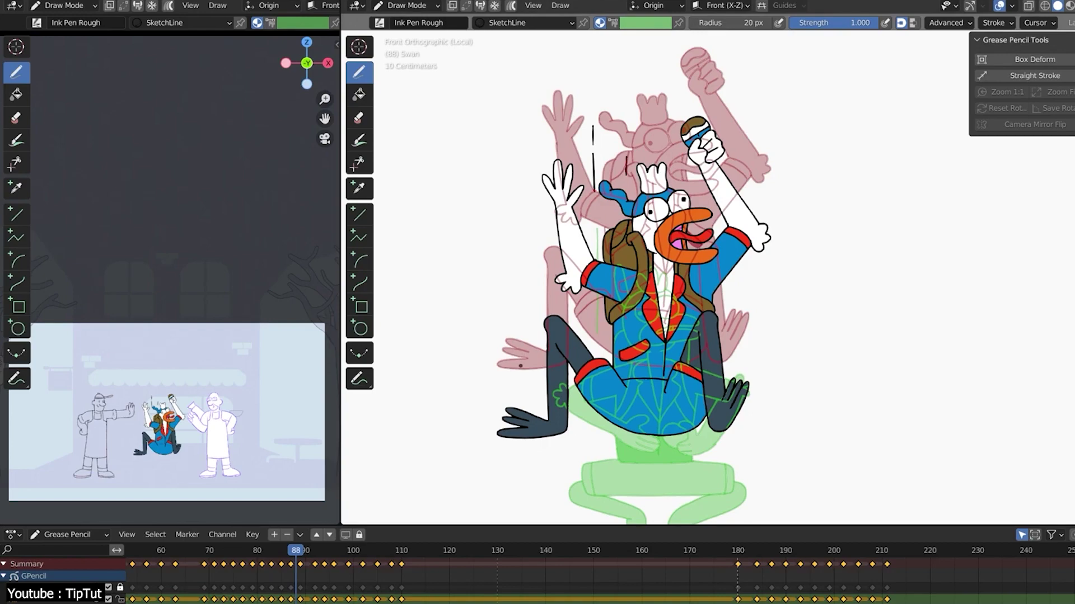
Look through the scene camera, viewing it at 1:1 and then fitted to the viewport.
key(KP_0)
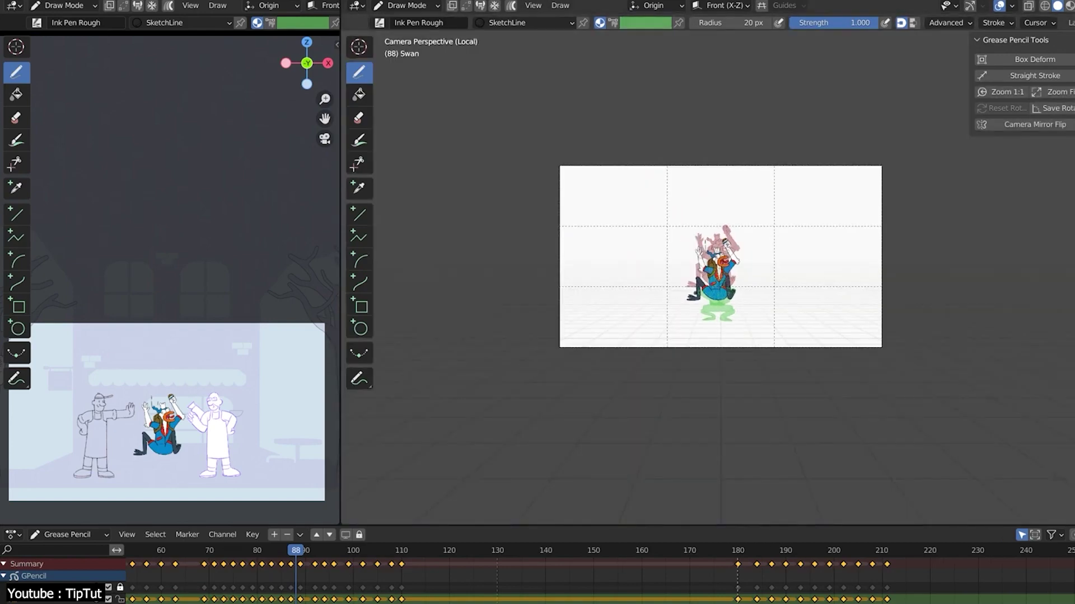
scroll(528, 365, up, 8)
scroll(495, 298, down, 5)
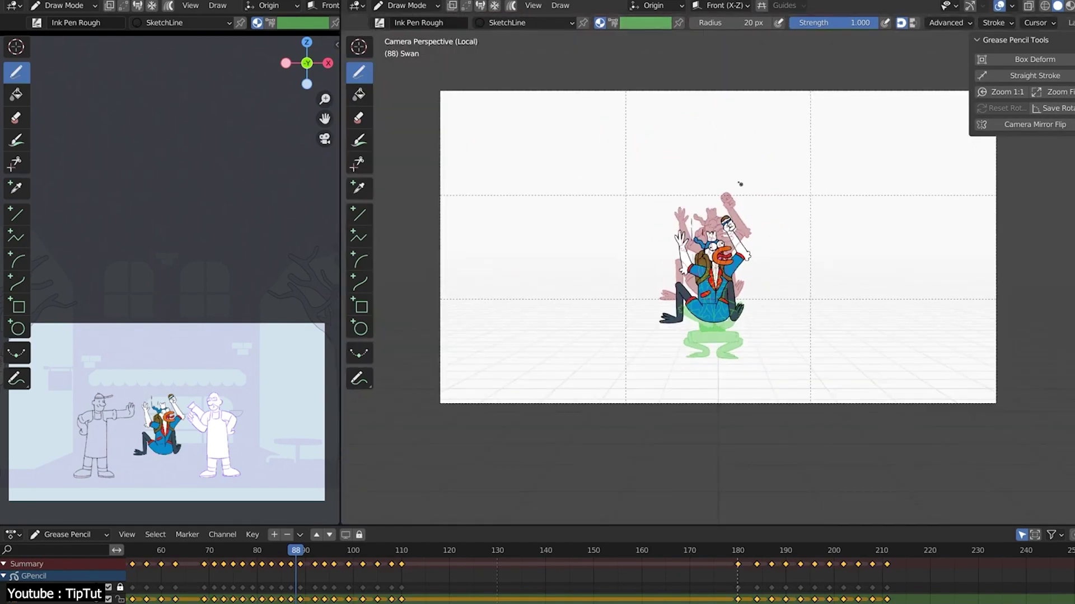
click(1005, 92)
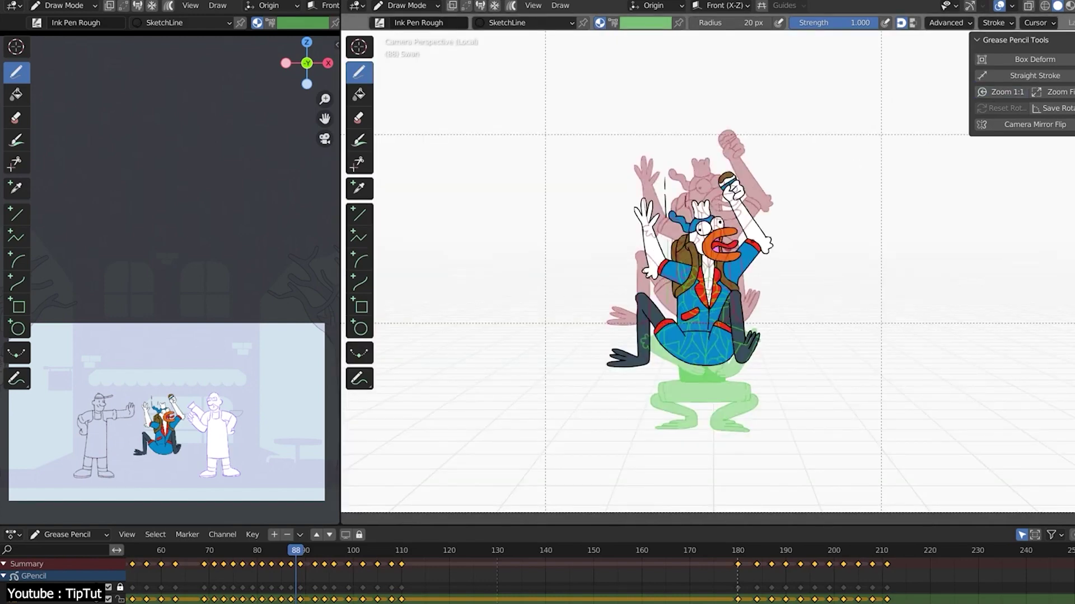
click(1052, 91)
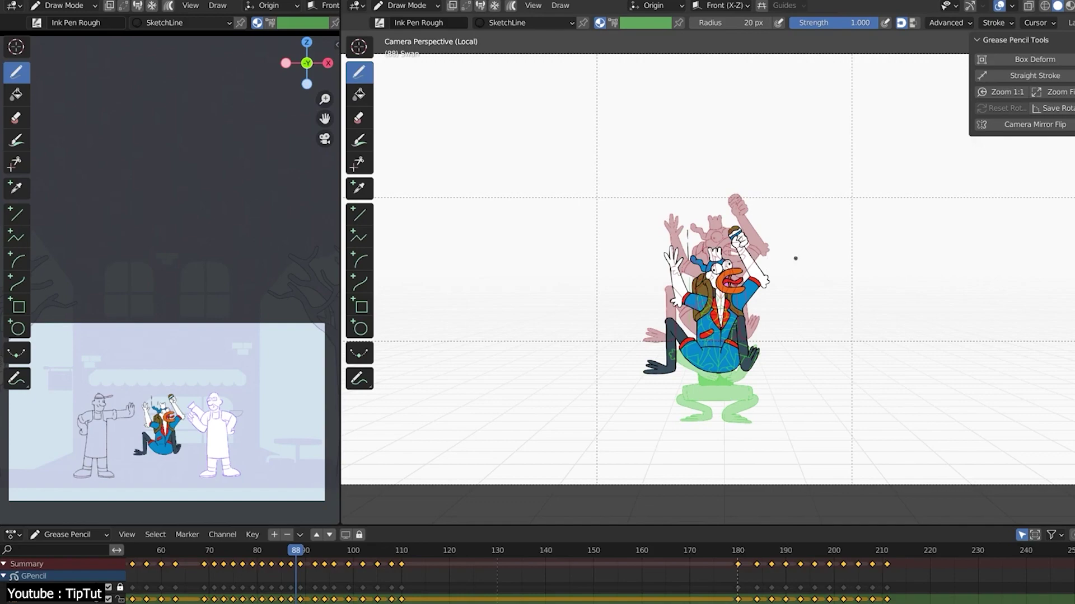